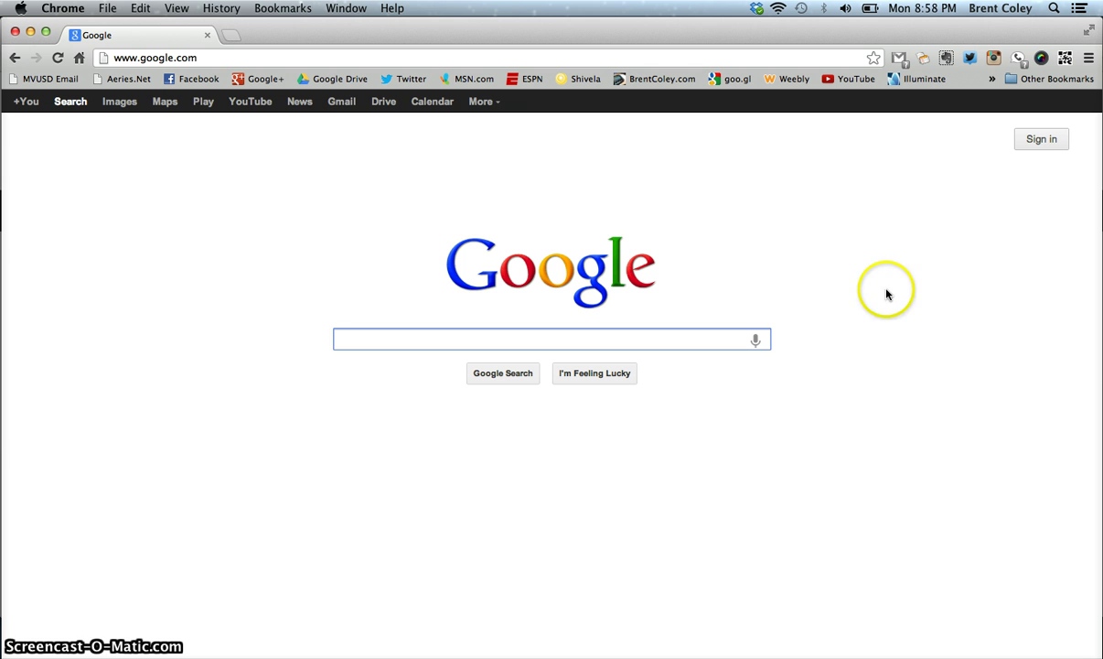
Sign in to the Google account with its email and password
left_click(1045, 142)
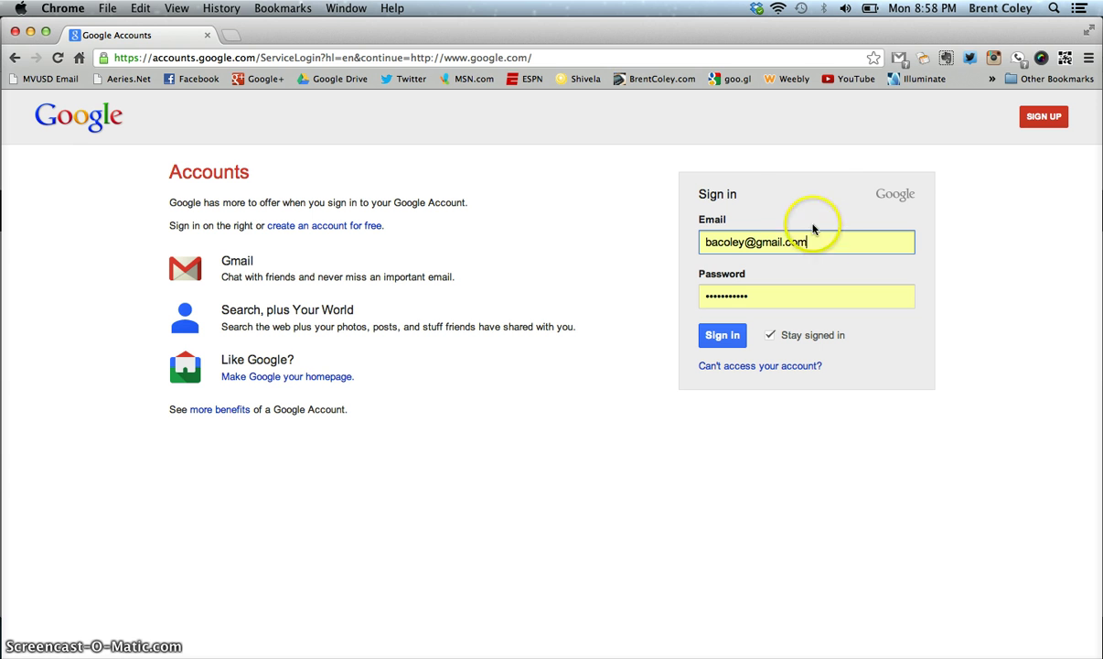
left_click(706, 293)
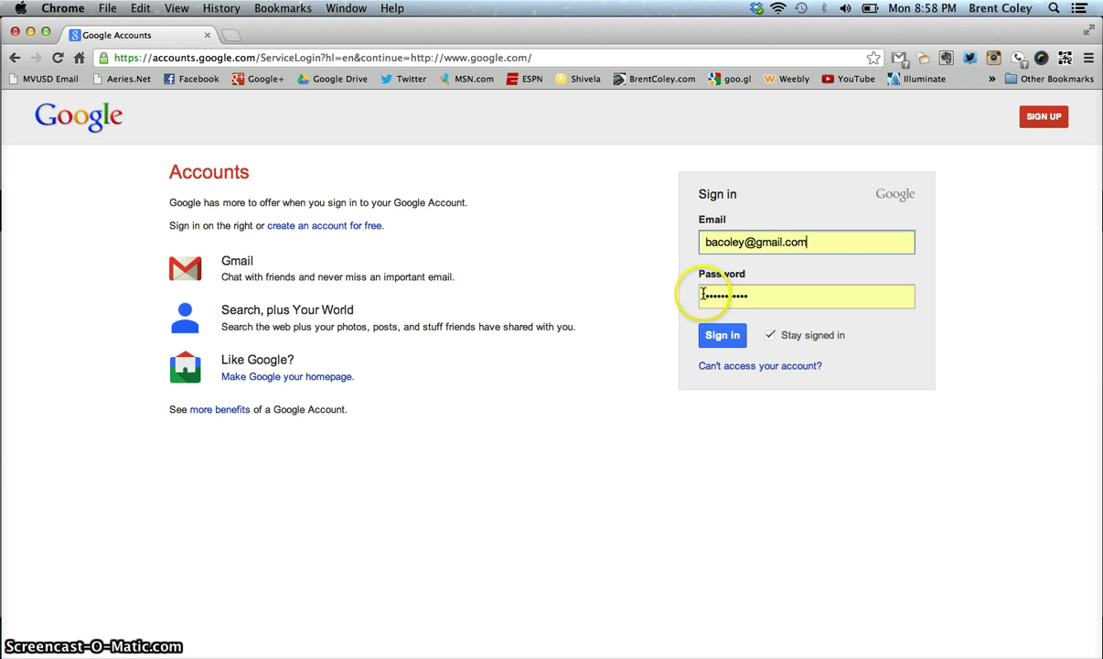
left_click(729, 335)
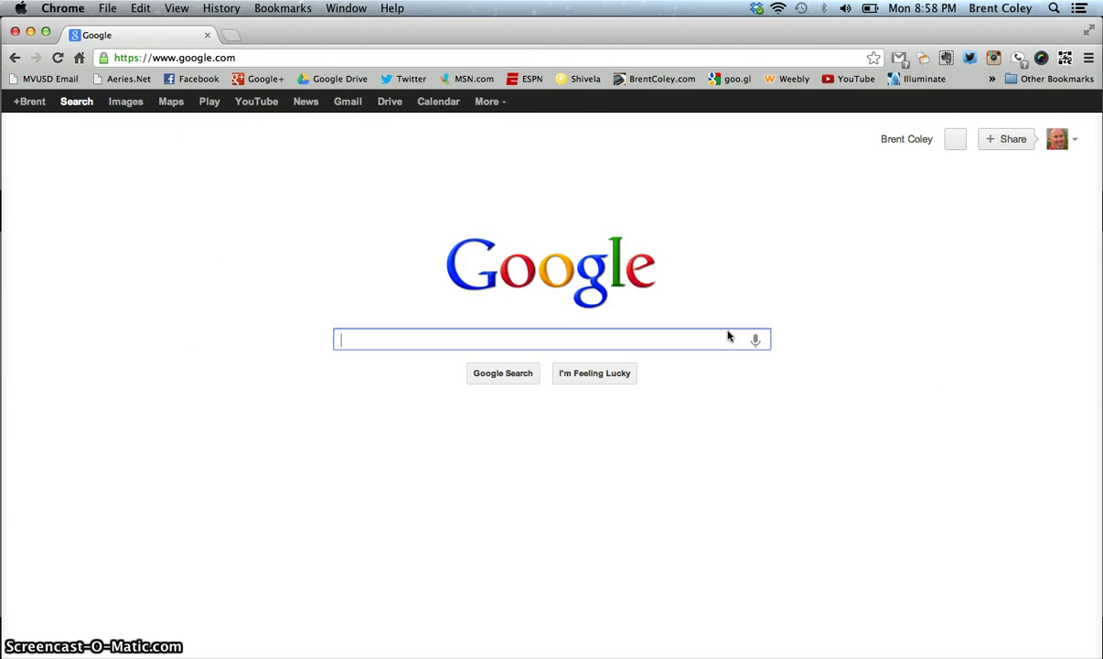
left_click(745, 290)
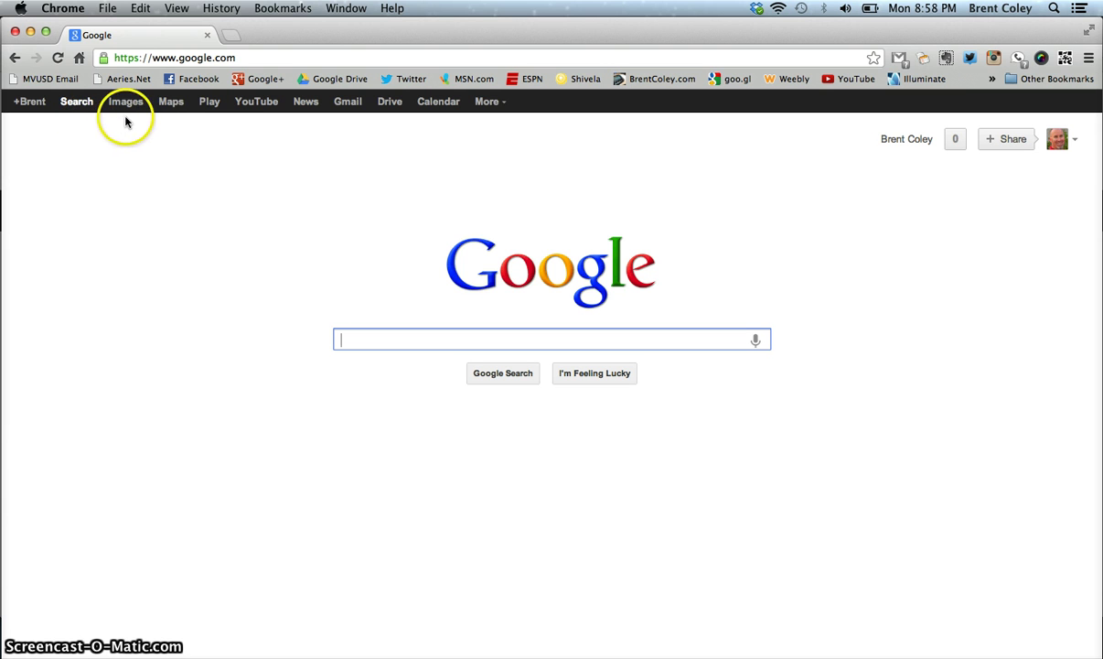
Go to Google Drive and create a new Google Form from the CREATE menu
left_click(392, 107)
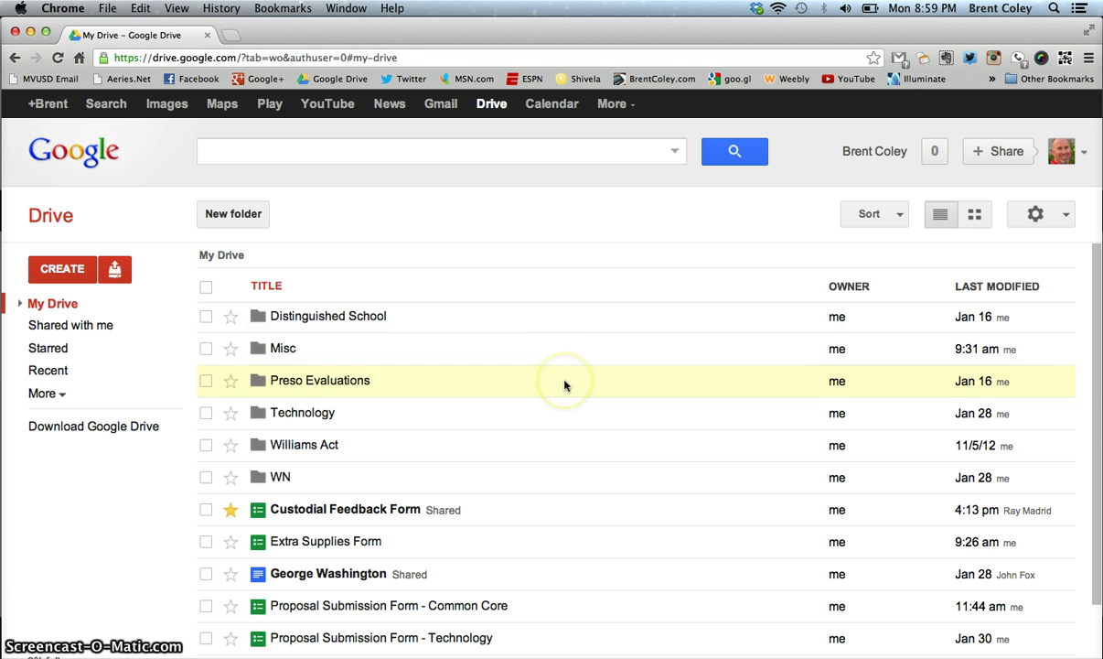
scroll(565, 386, "down", 3)
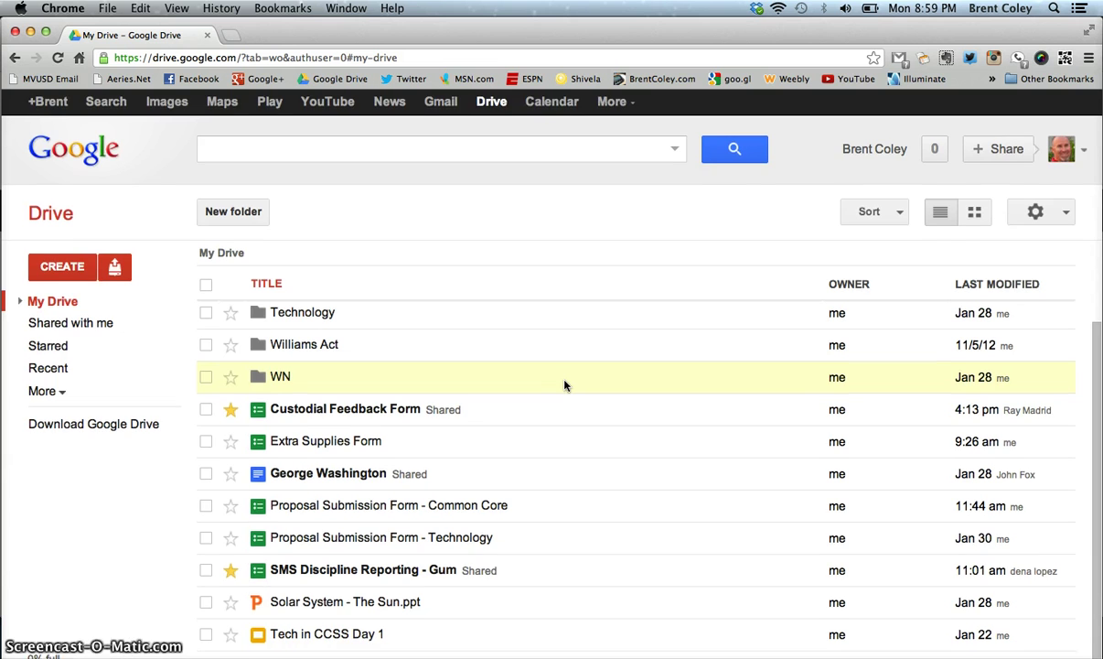
scroll(563, 385, "down", 1)
scroll(563, 464, "down", 1)
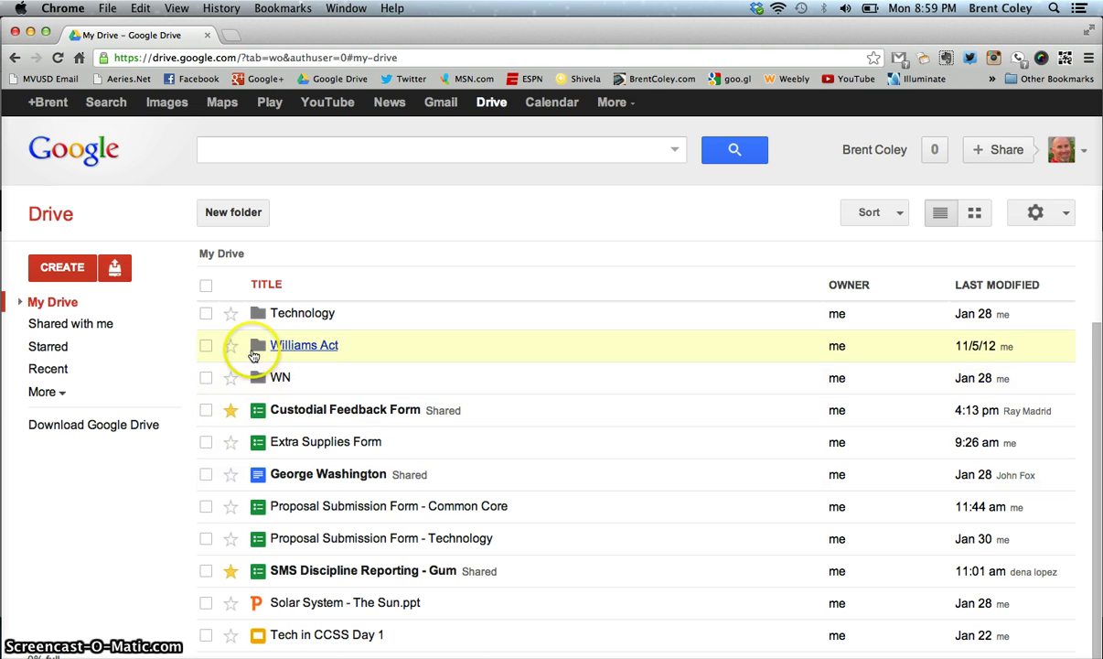
left_click(65, 274)
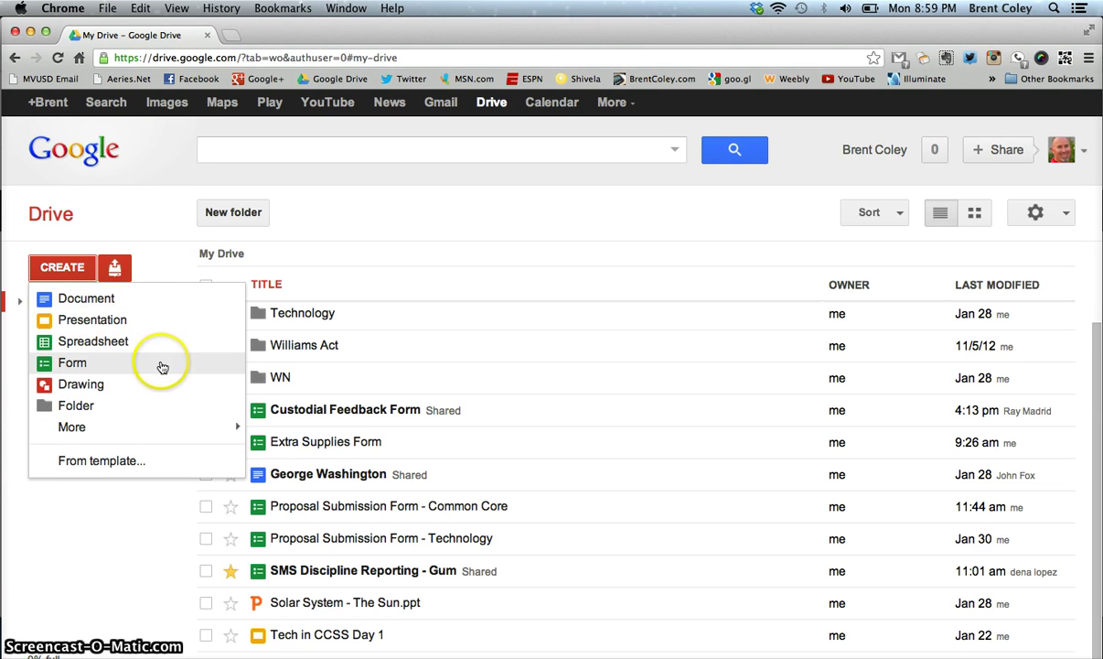
left_click(73, 364)
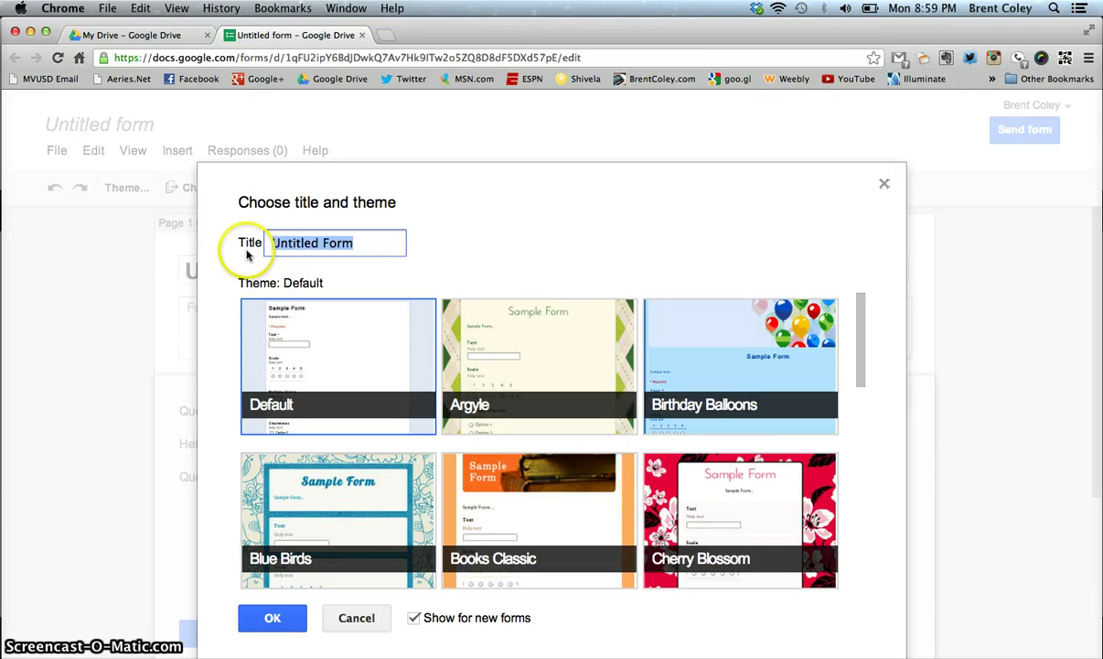
Enter 'Test Form' as the title and select the Header (Blue) theme
type("Test F")
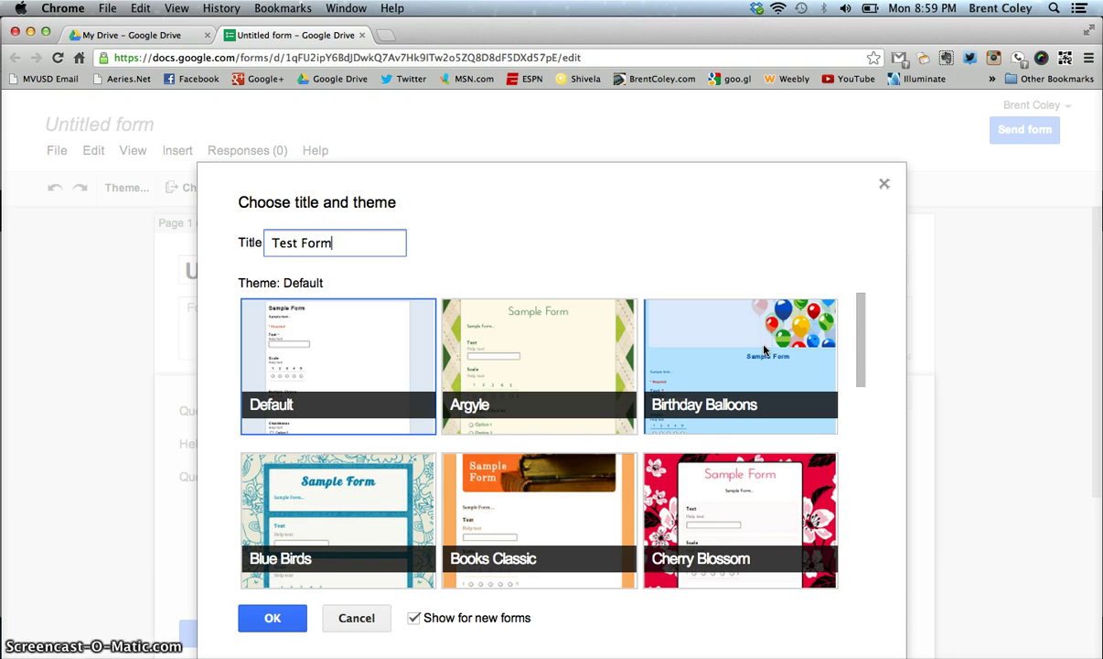
scroll(764, 350, "down", 4)
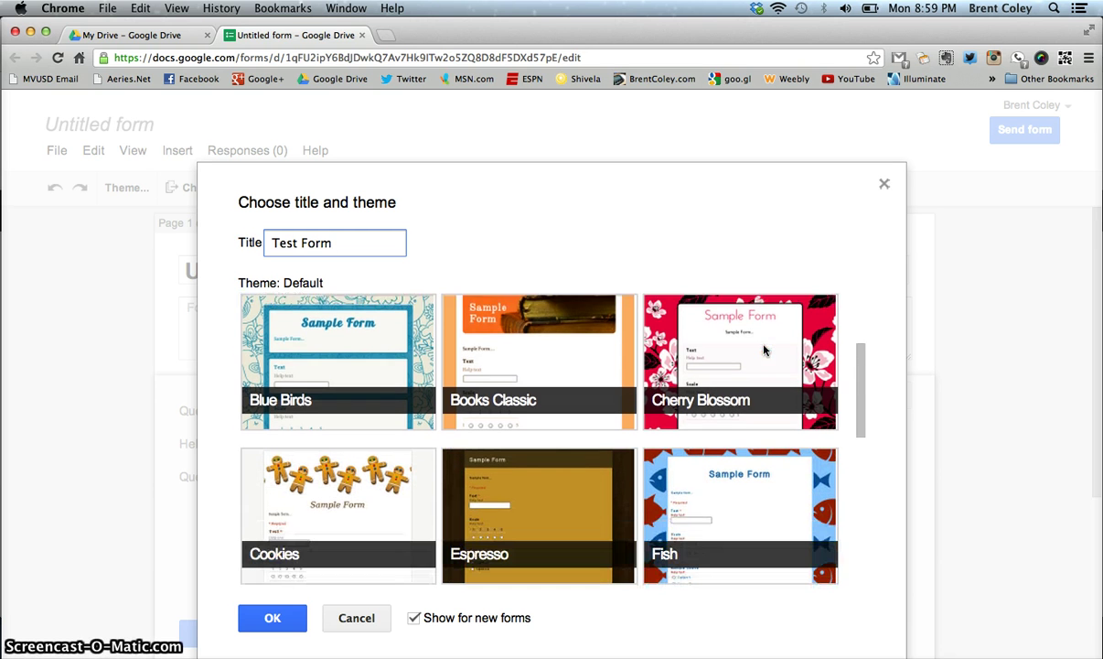
scroll(764, 349, "down", 3)
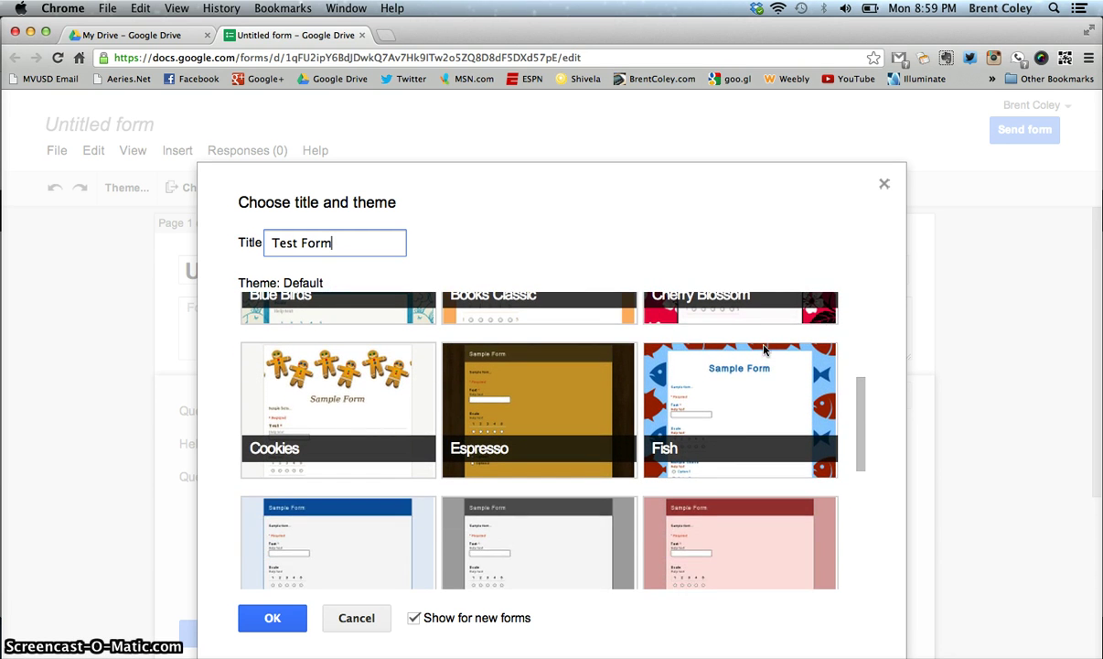
scroll(764, 349, "down", 2)
scroll(764, 350, "down", 2)
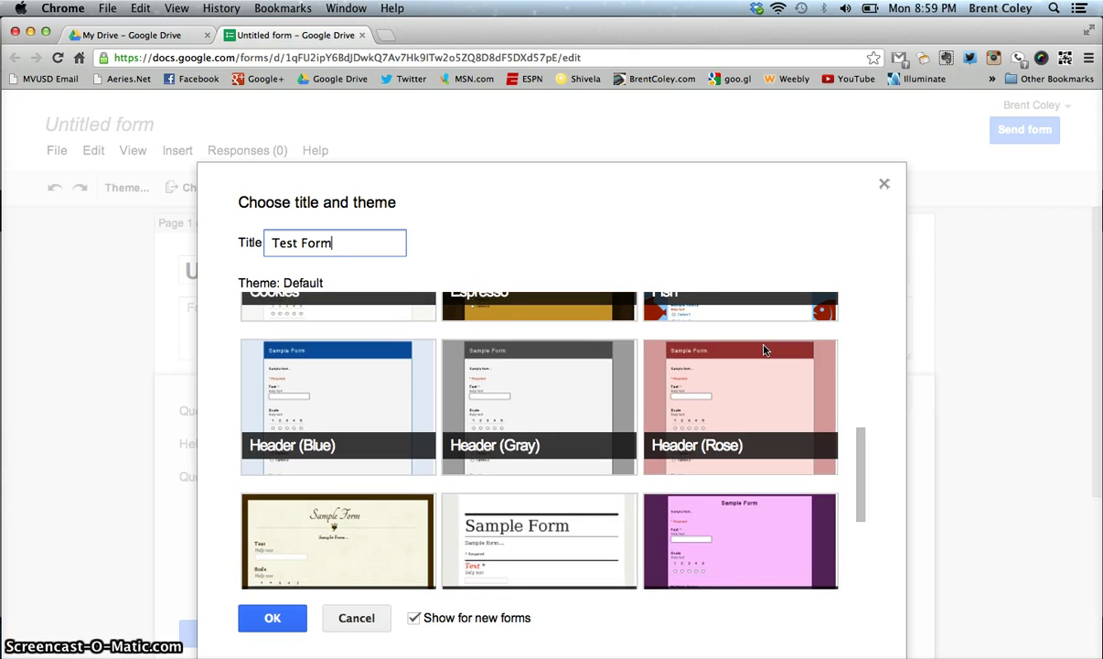
scroll(763, 350, "down", 4)
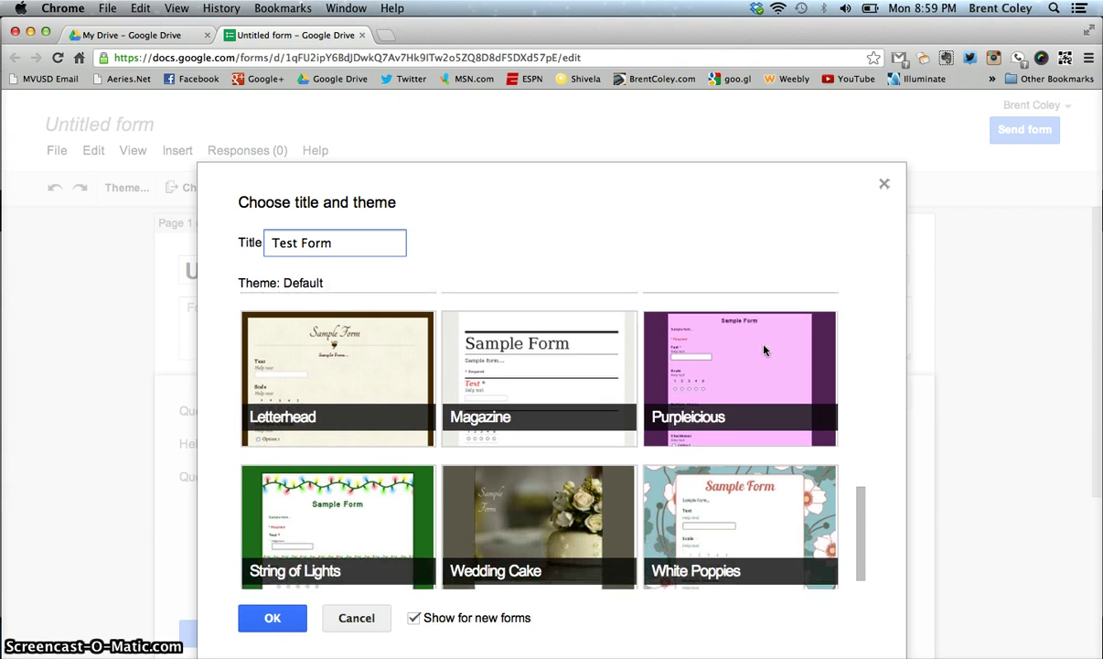
scroll(764, 350, "down", 1)
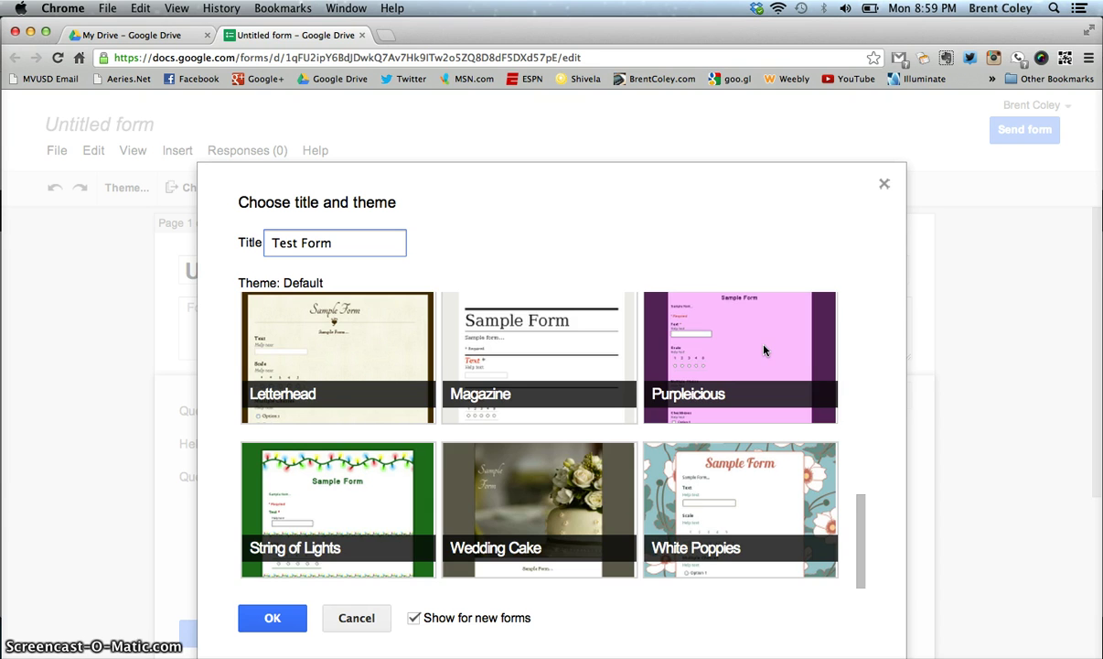
scroll(765, 349, "up", 3)
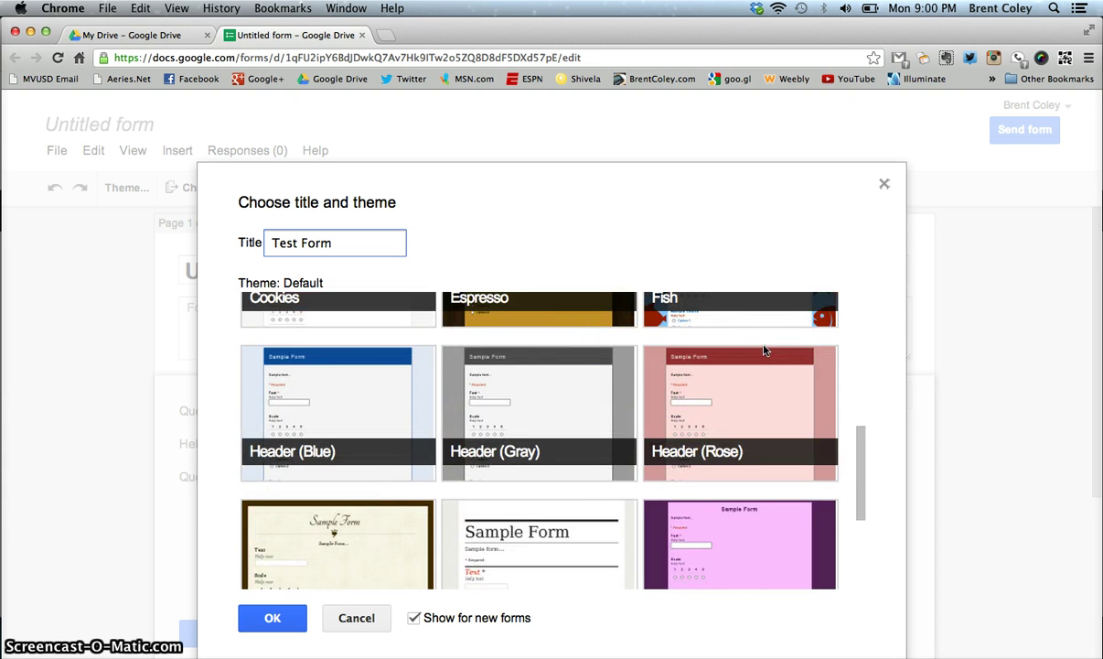
left_click(326, 382)
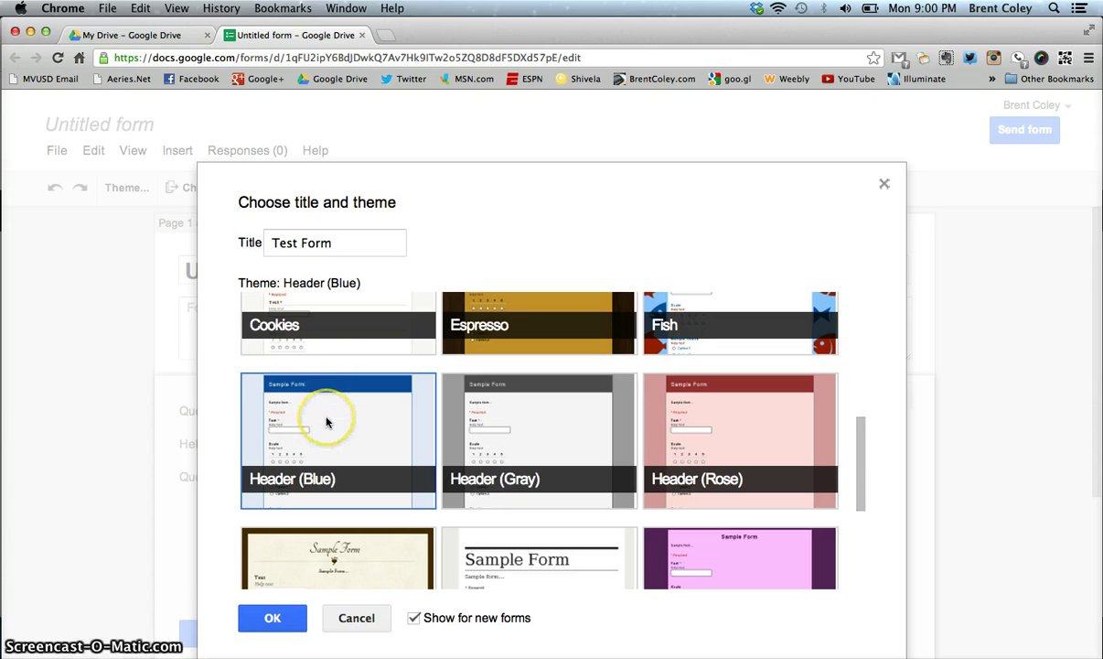
left_click(276, 619)
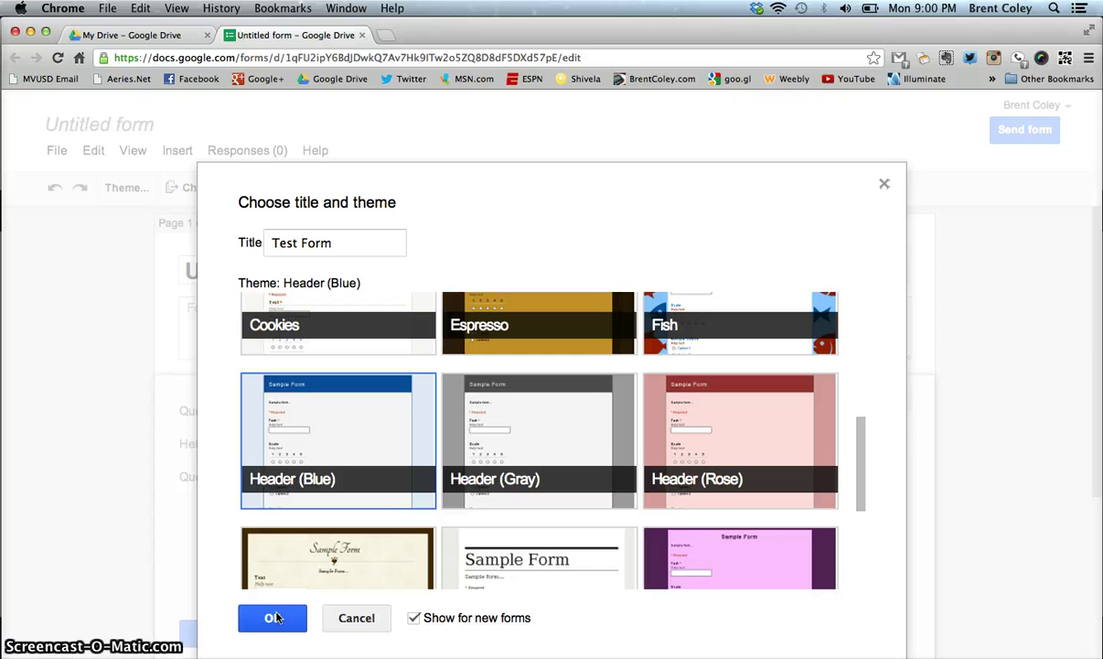
left_click(295, 506)
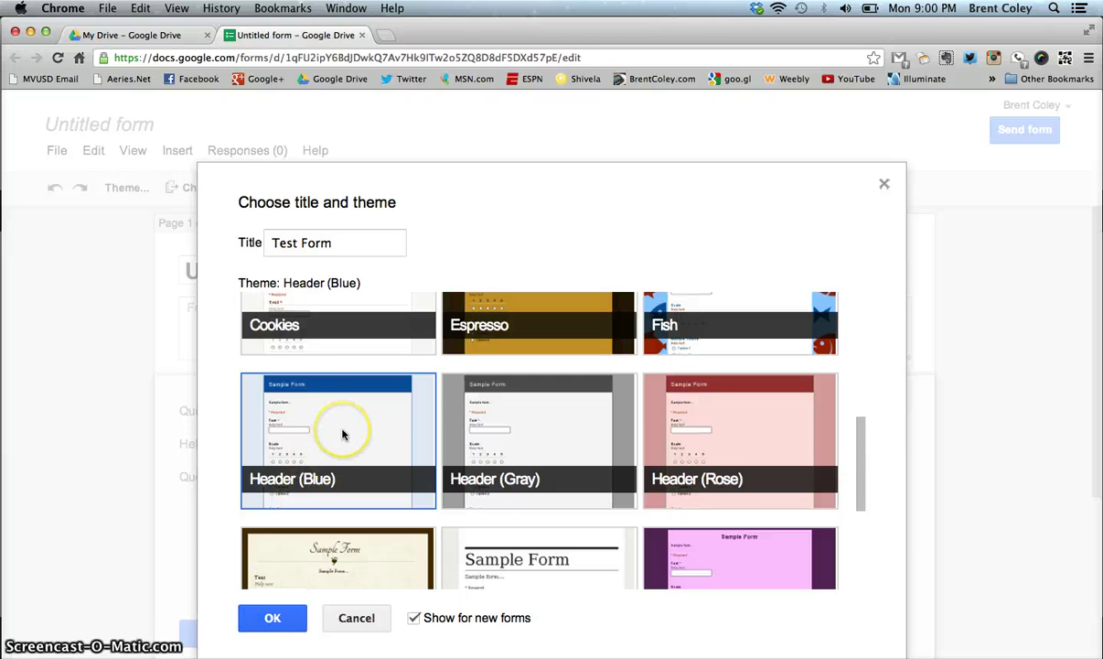
Confirm the title and theme, then add the description 'Please complete the form by Friday.'
left_click(273, 616)
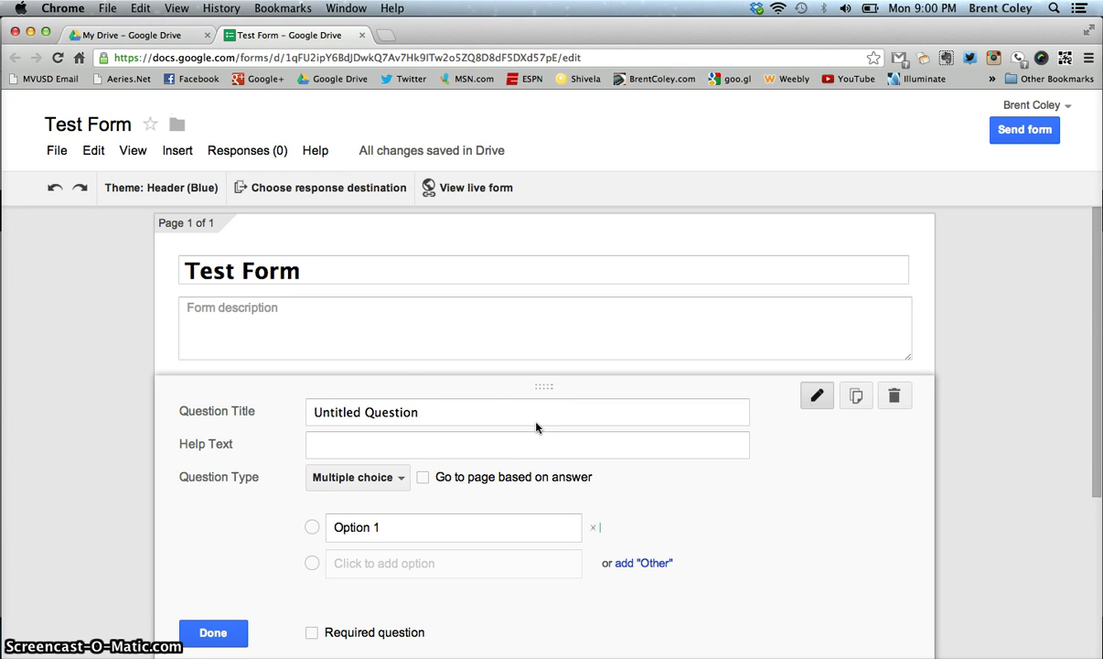
left_click(321, 272)
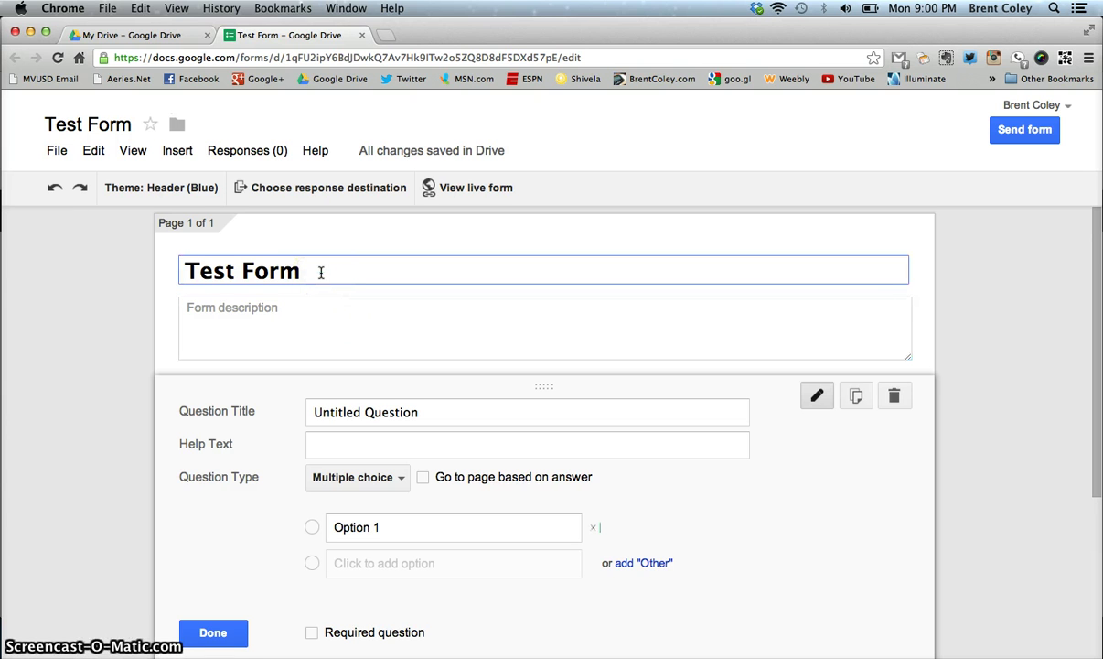
left_click(226, 310)
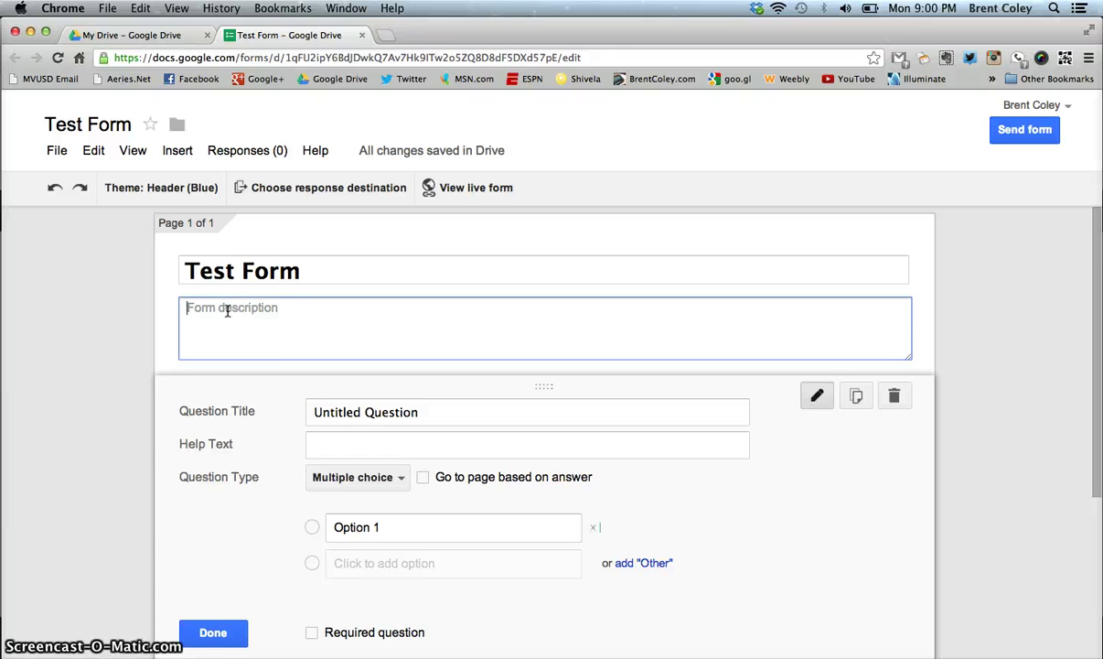
type("Please")
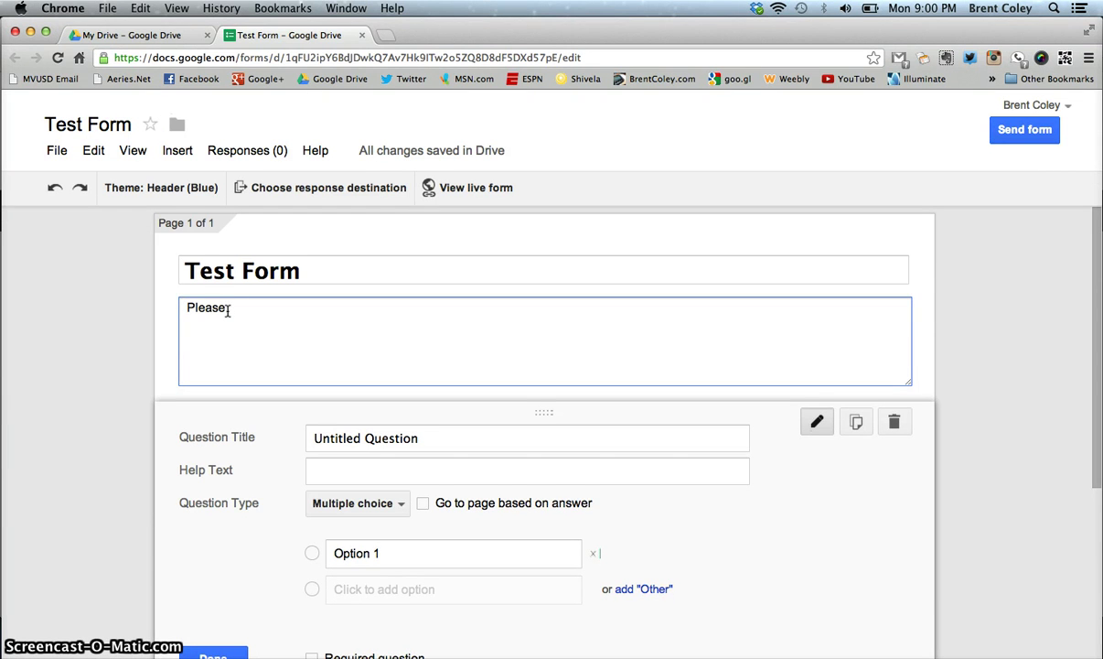
type(" complete the form by F")
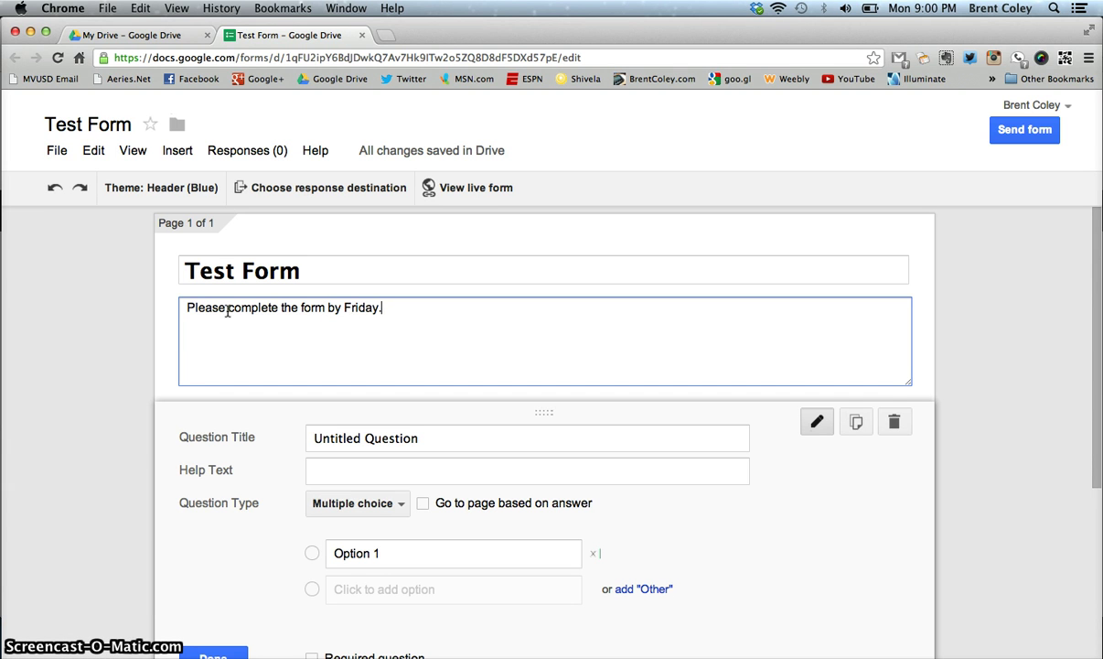
type("riday.")
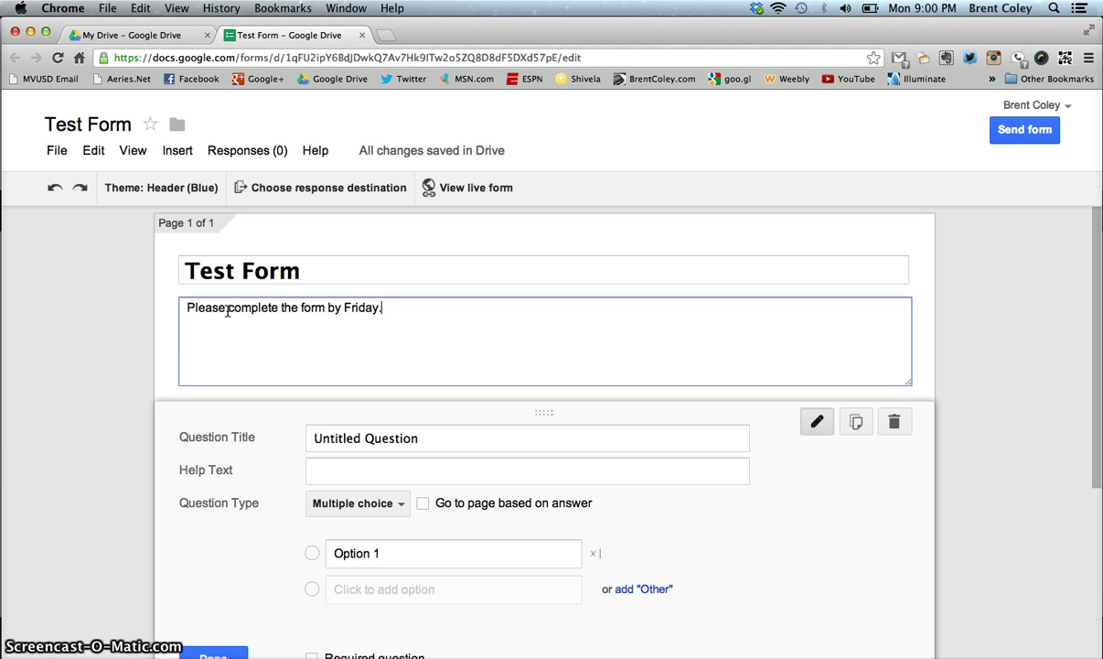
scroll(438, 351, "down", 3)
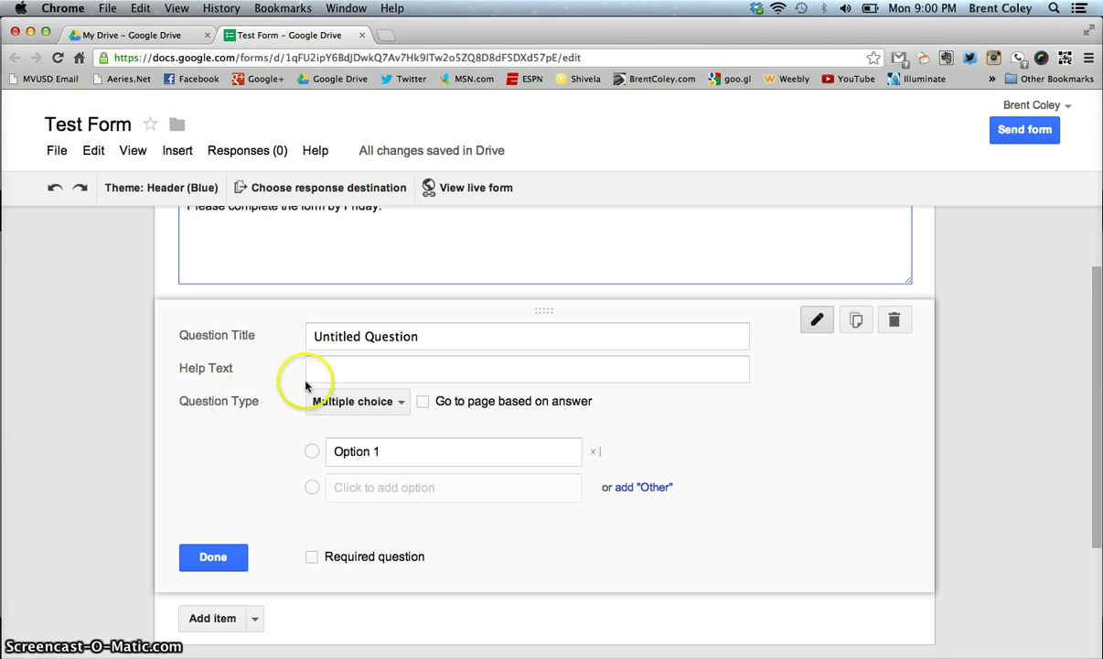
Replace 'Untitled Question' with the title 'Name'
left_click_drag(438, 329, 256, 341)
left_click(247, 341)
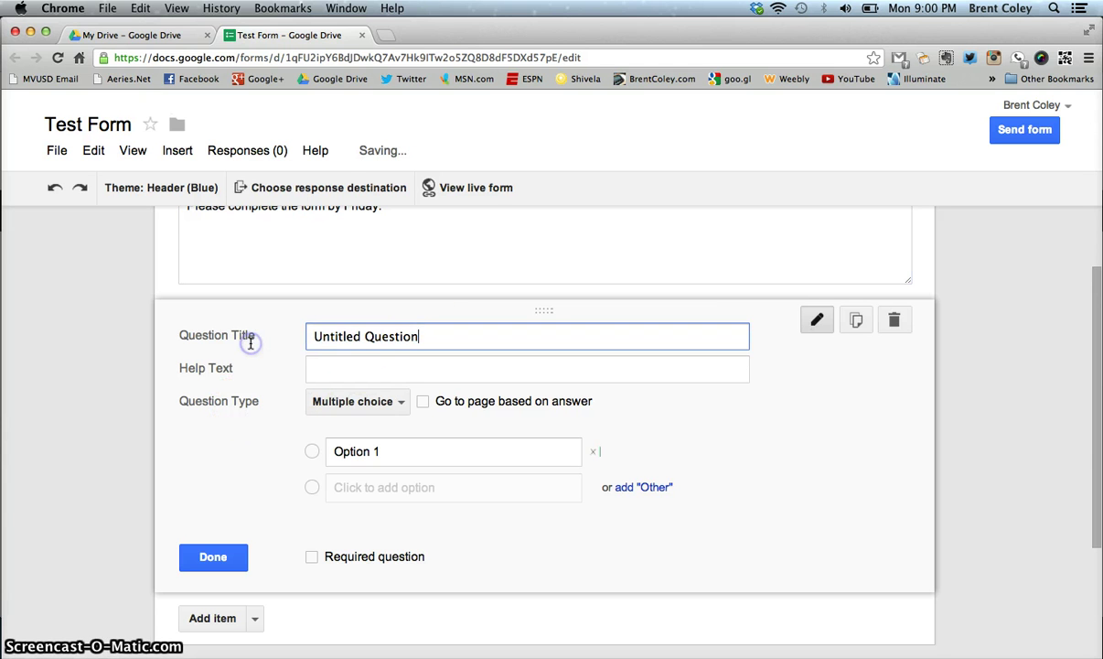
triple_click(342, 335)
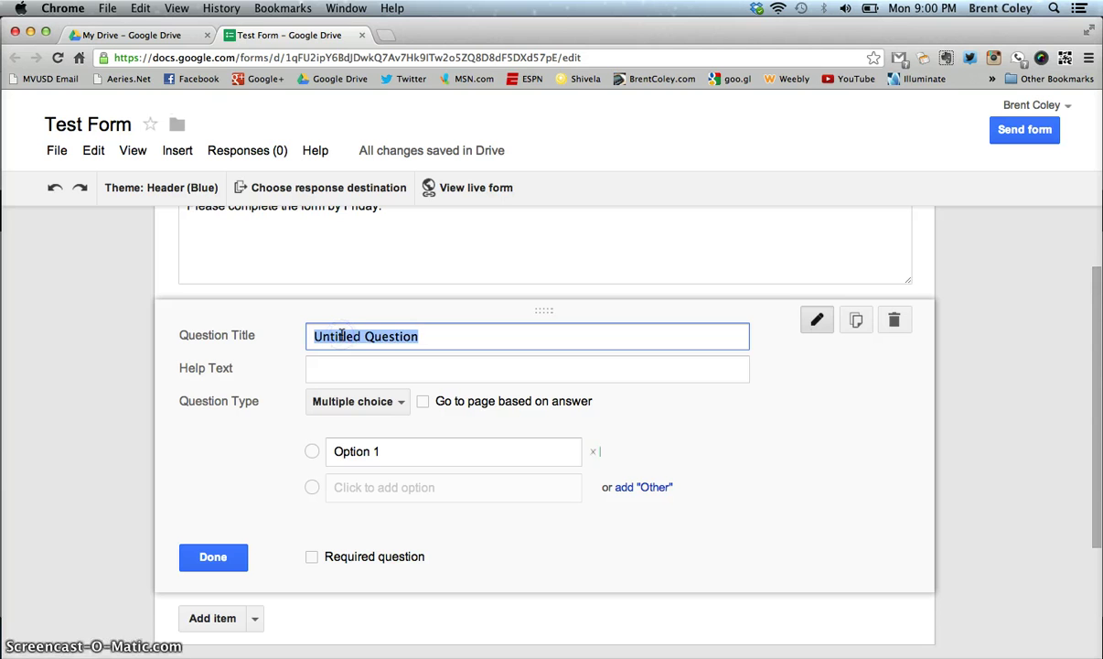
type("Name")
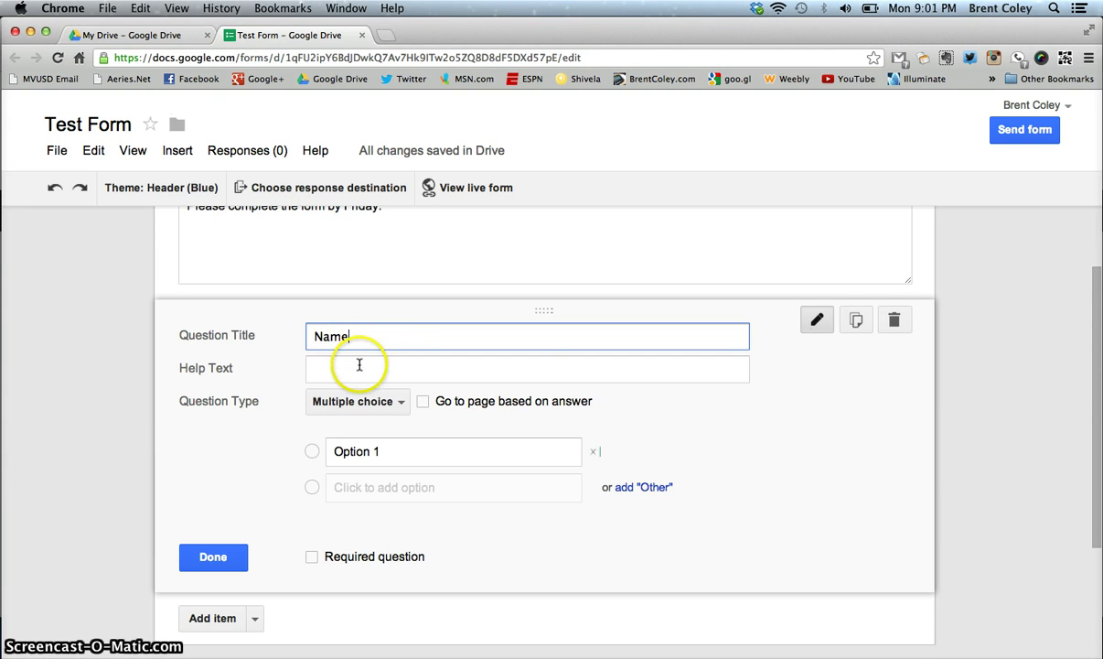
Add the help text 'Please include first and last name.' to the Name question
left_click(359, 365)
type("Please include first and last name.")
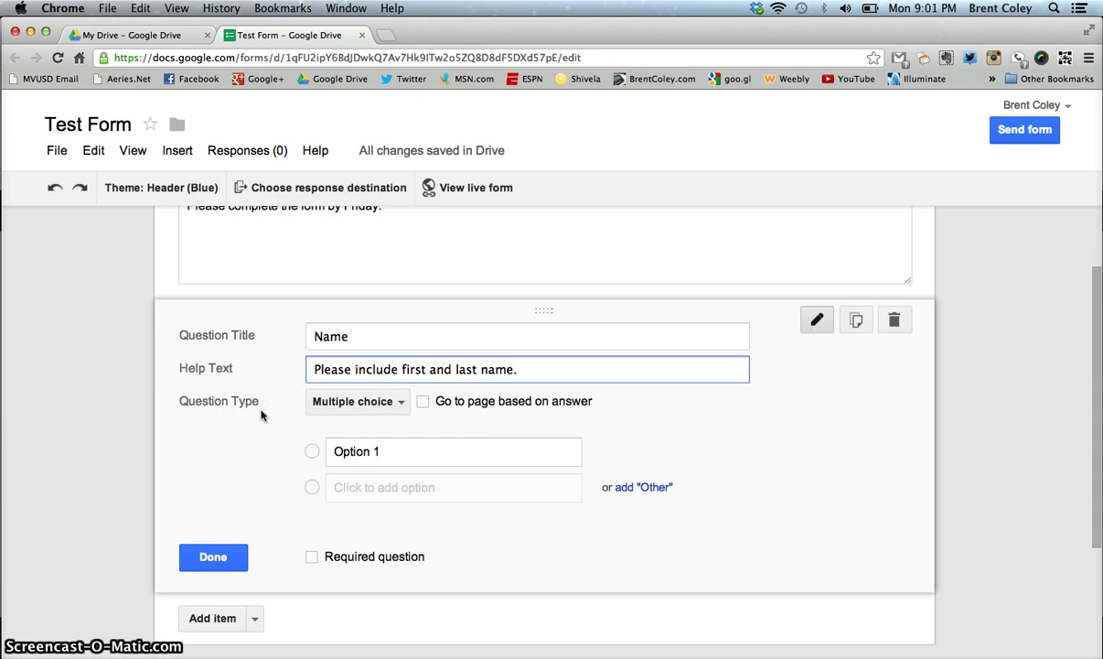
left_click(403, 406)
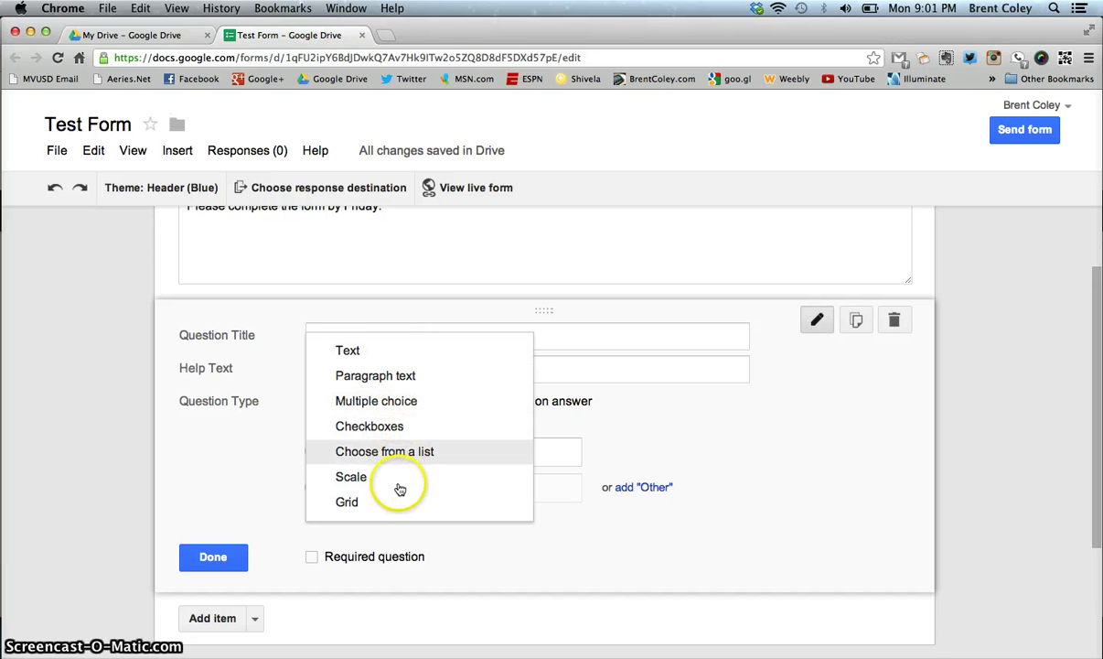
Set the Name question to Text type, mark it required, and click Done
left_click(348, 352)
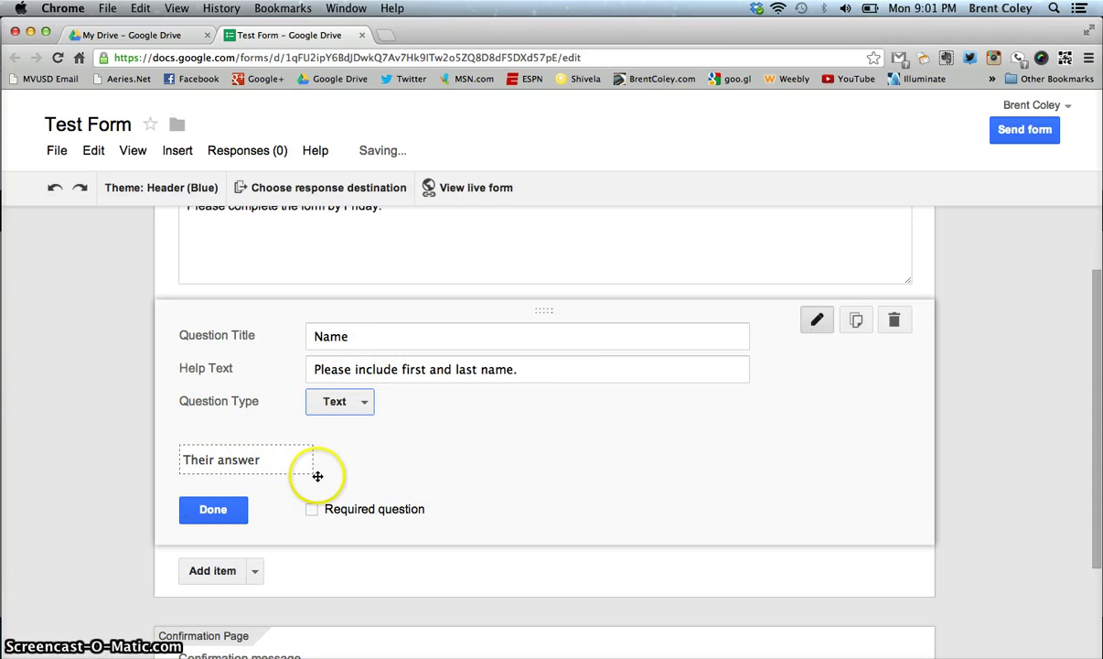
left_click(361, 404)
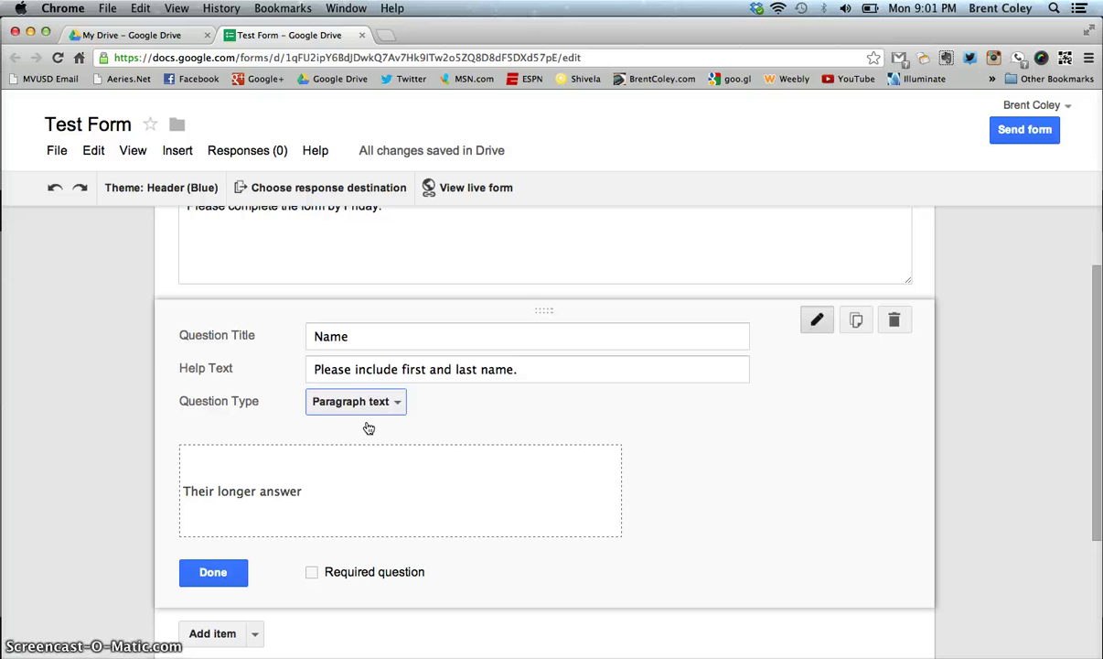
left_click(394, 409)
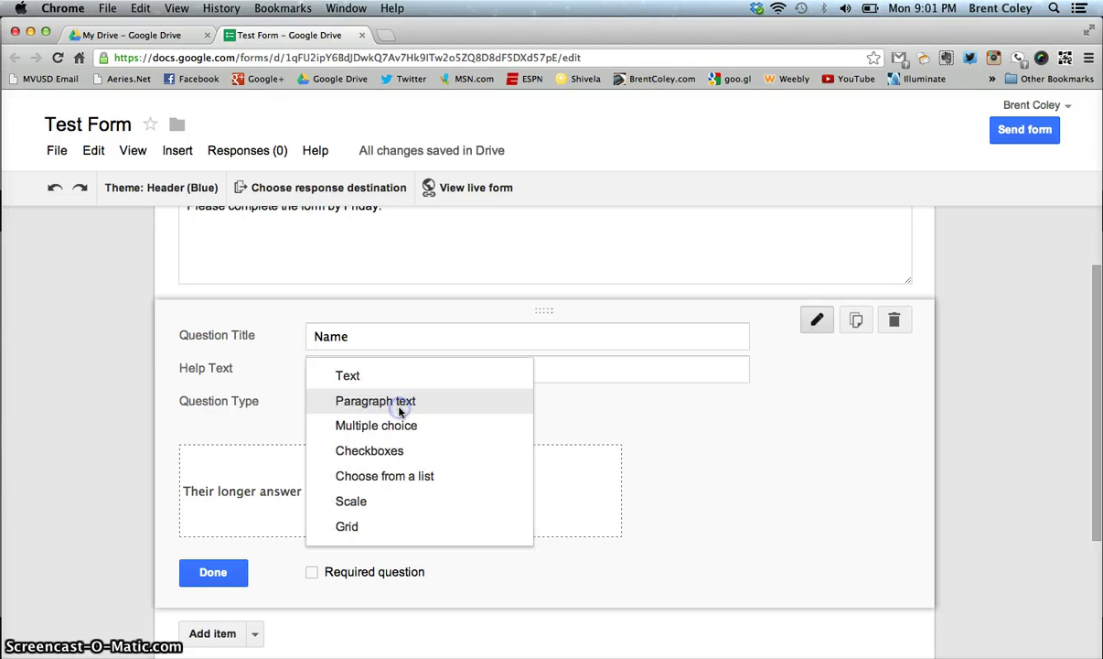
left_click(399, 424)
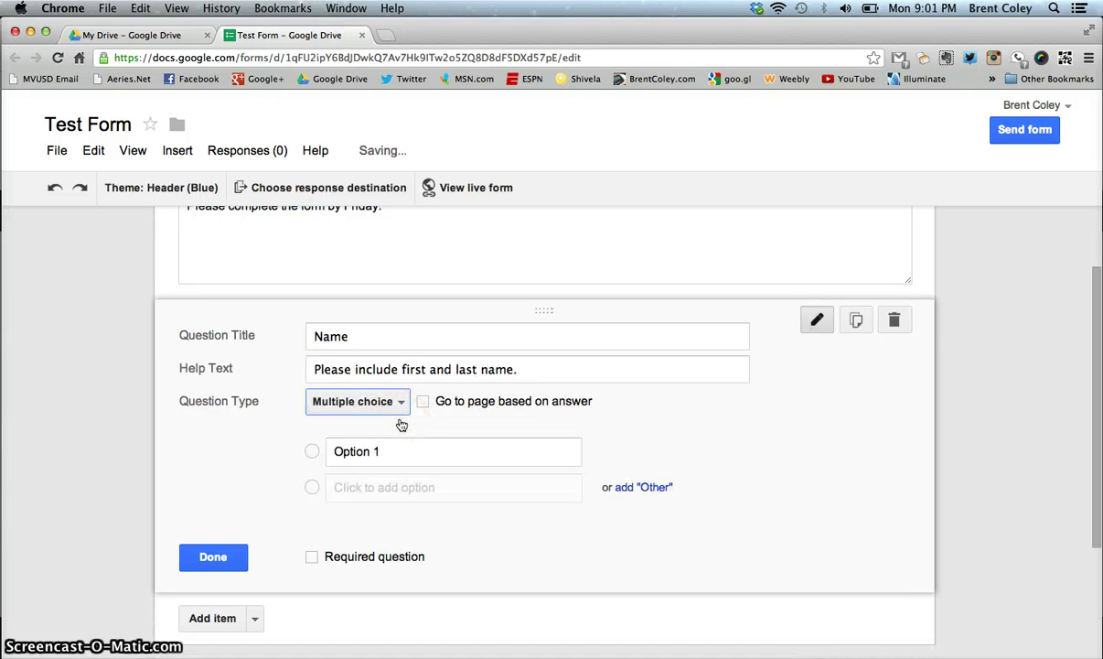
left_click(367, 334)
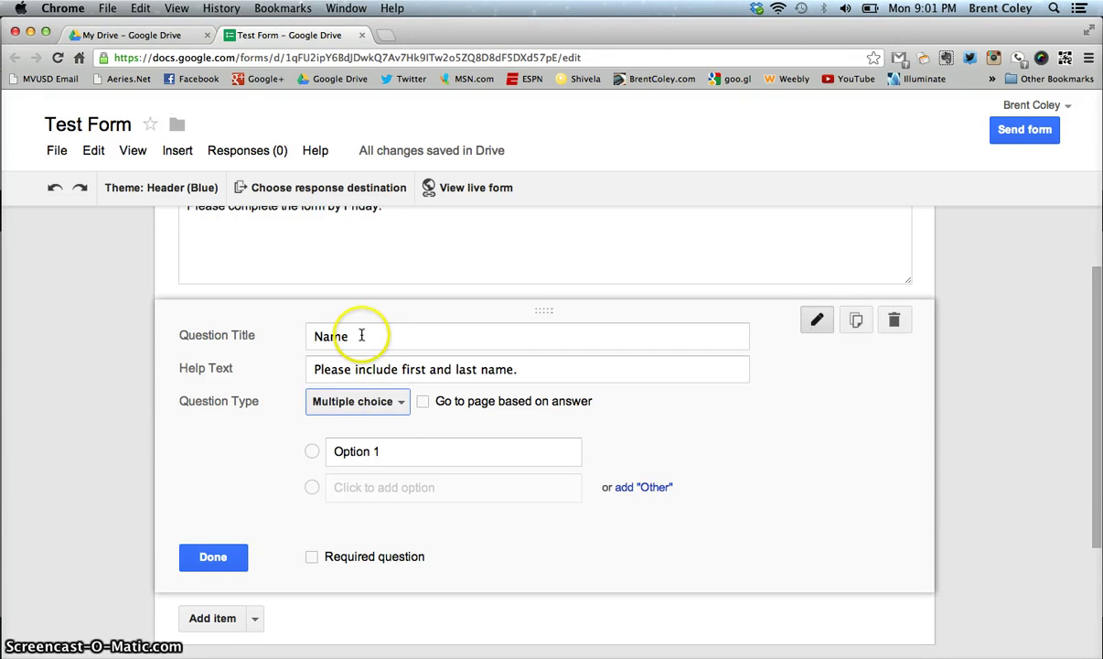
left_click(385, 364)
left_click(402, 403)
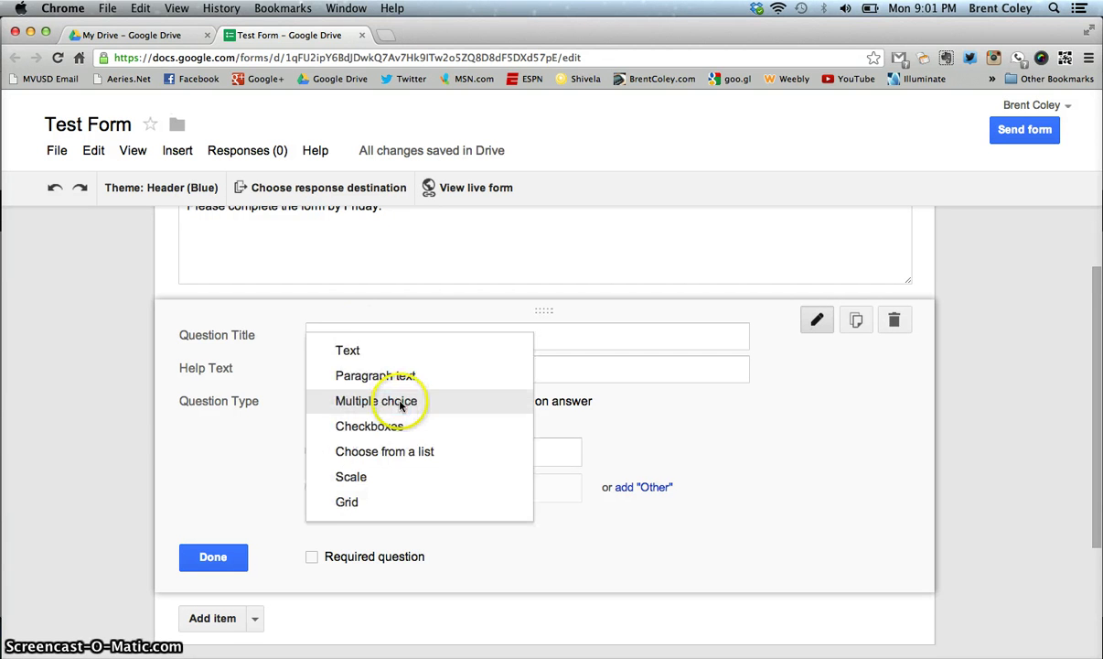
left_click(370, 356)
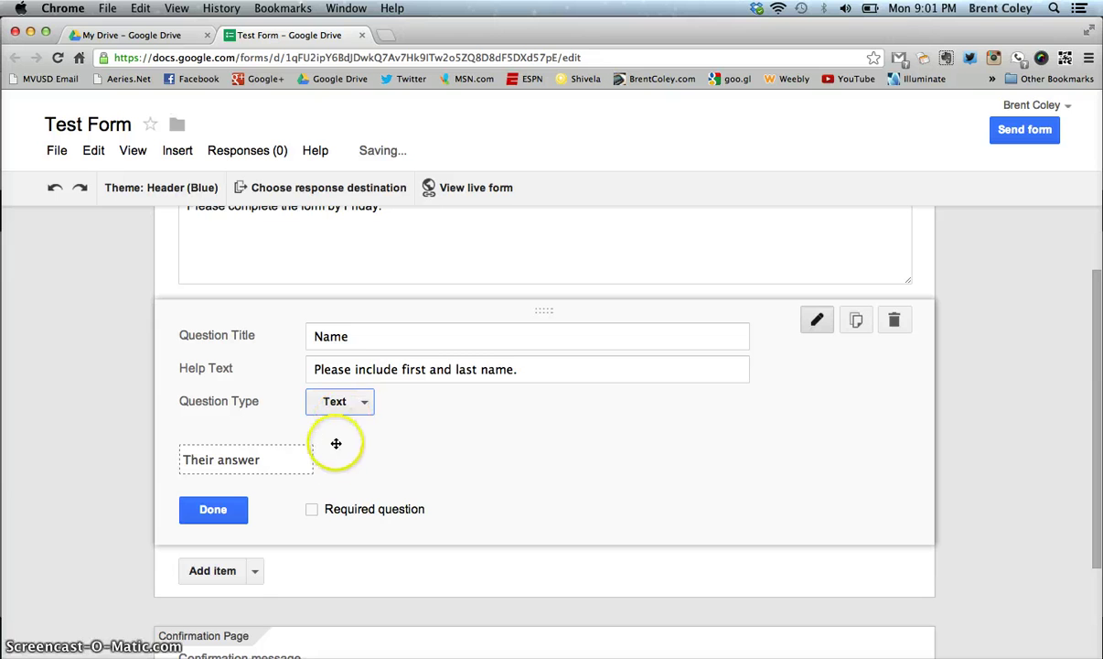
left_click(312, 510)
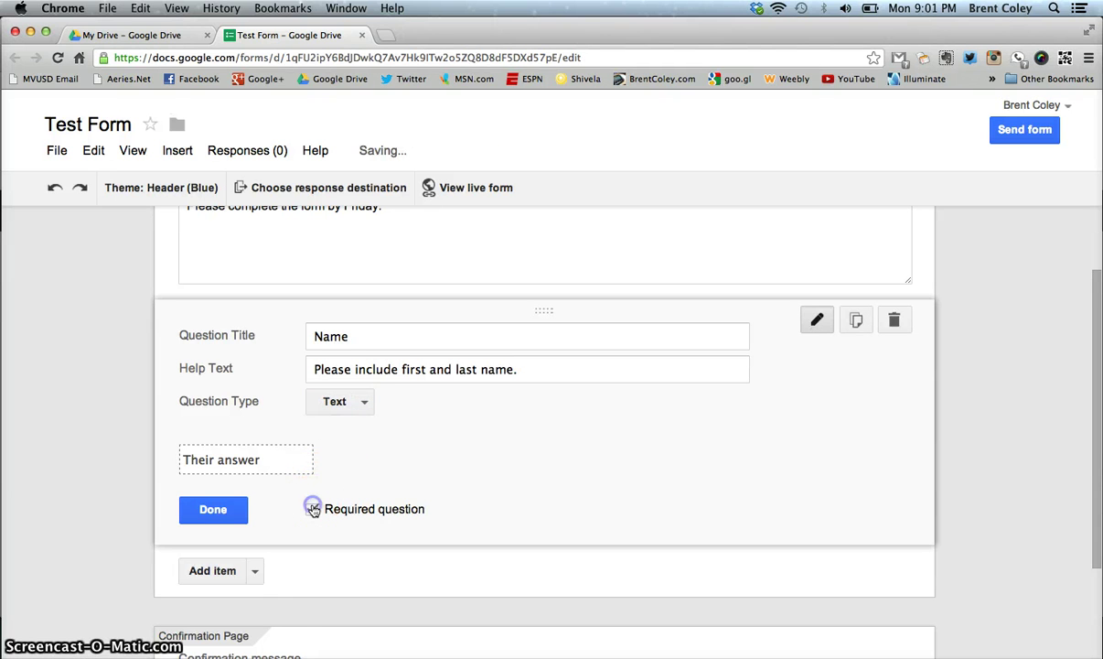
left_click(218, 510)
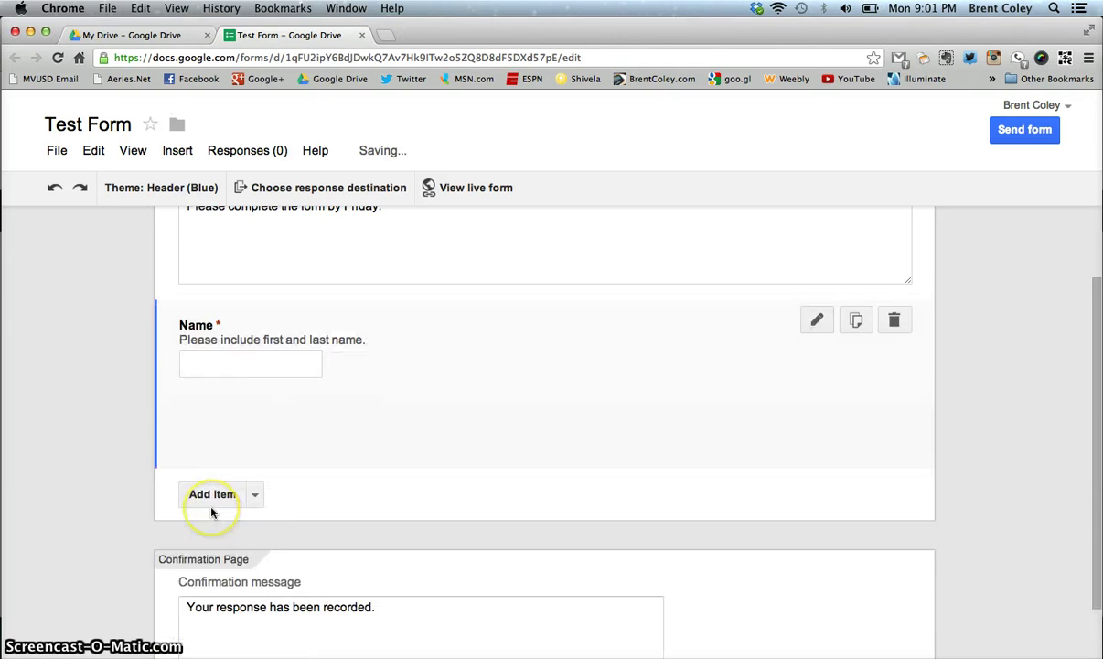
Use Add item to insert a second question below Name
scroll(211, 513, "up", 2)
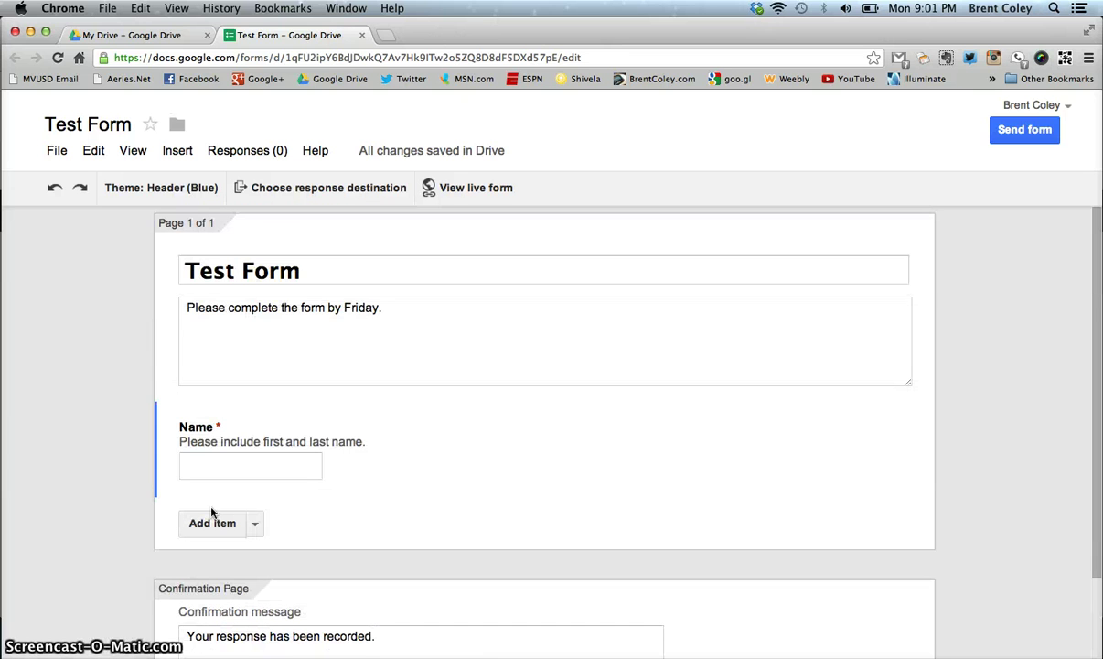
mouse_move(295, 462)
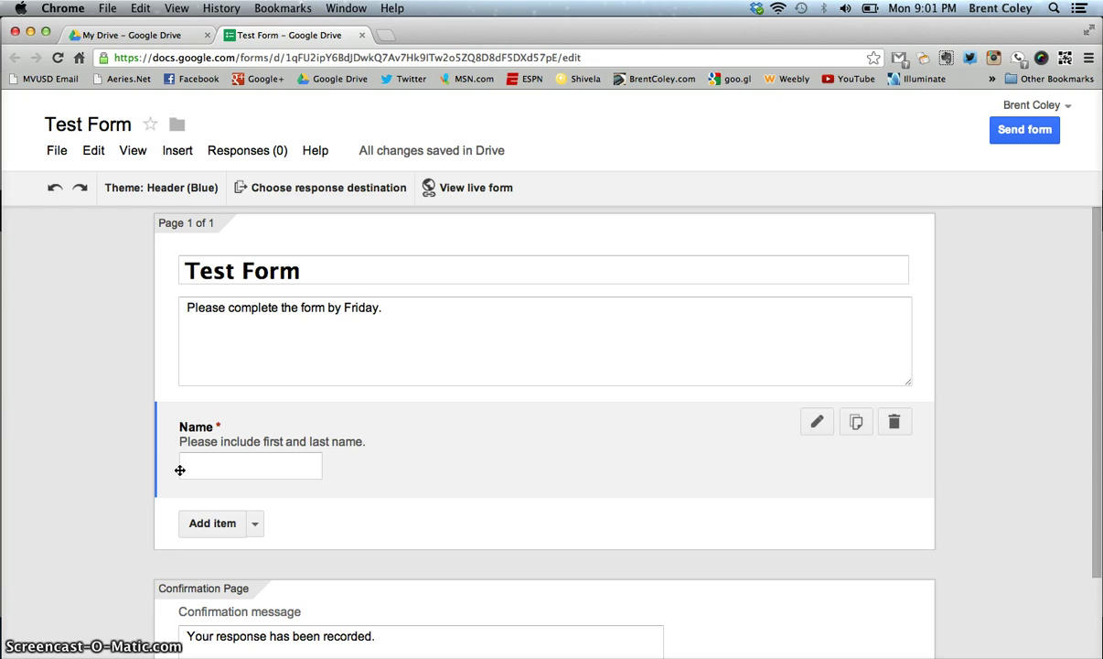
left_click(209, 523)
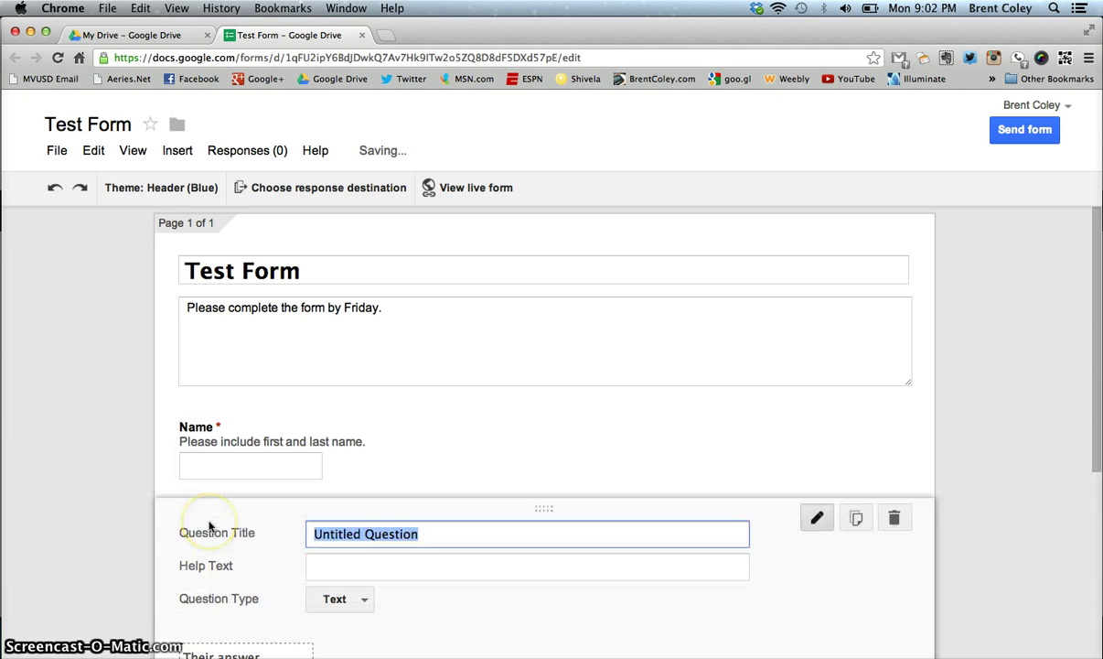
Enter 'What is your favorite subject?' as the second question's title
scroll(209, 526, "down", 3)
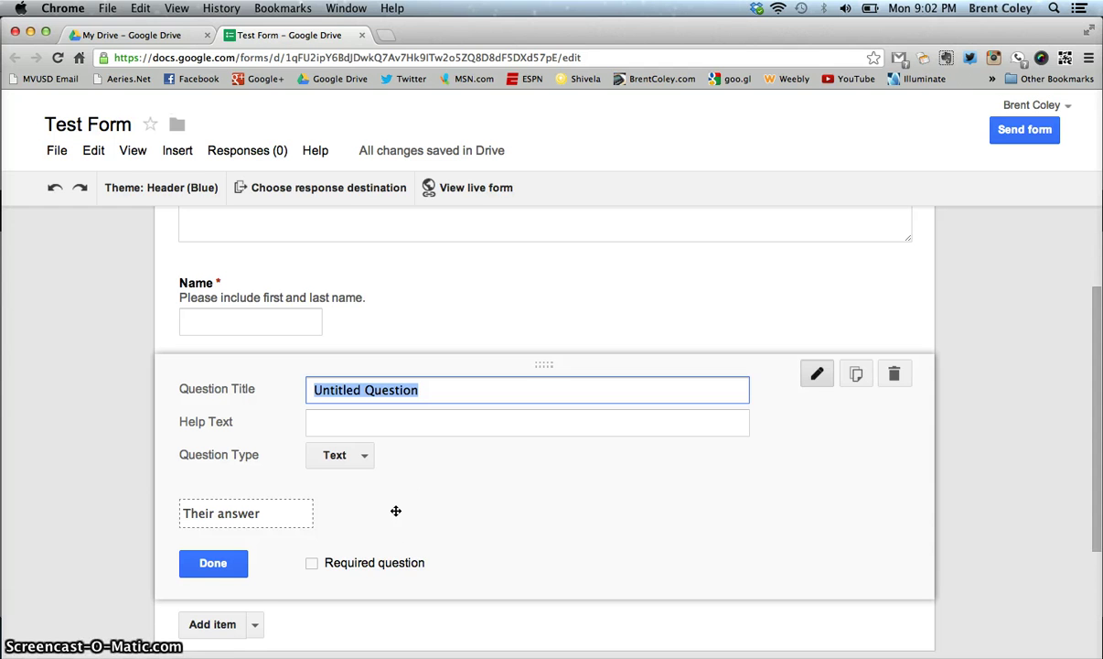
type("What is your favorit")
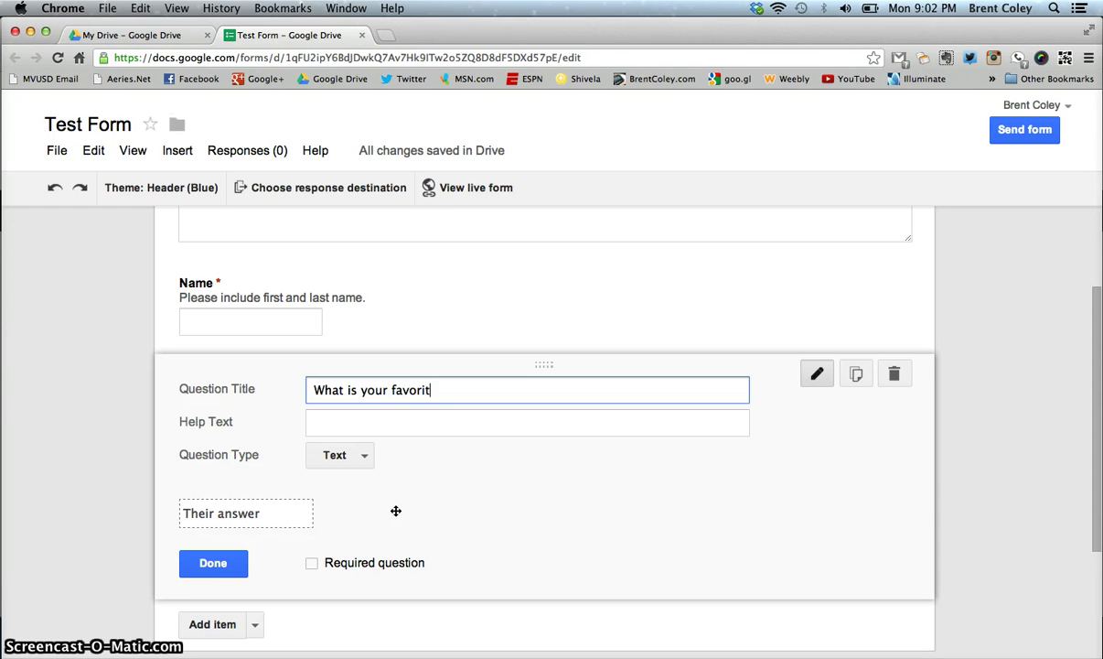
type("e subject?")
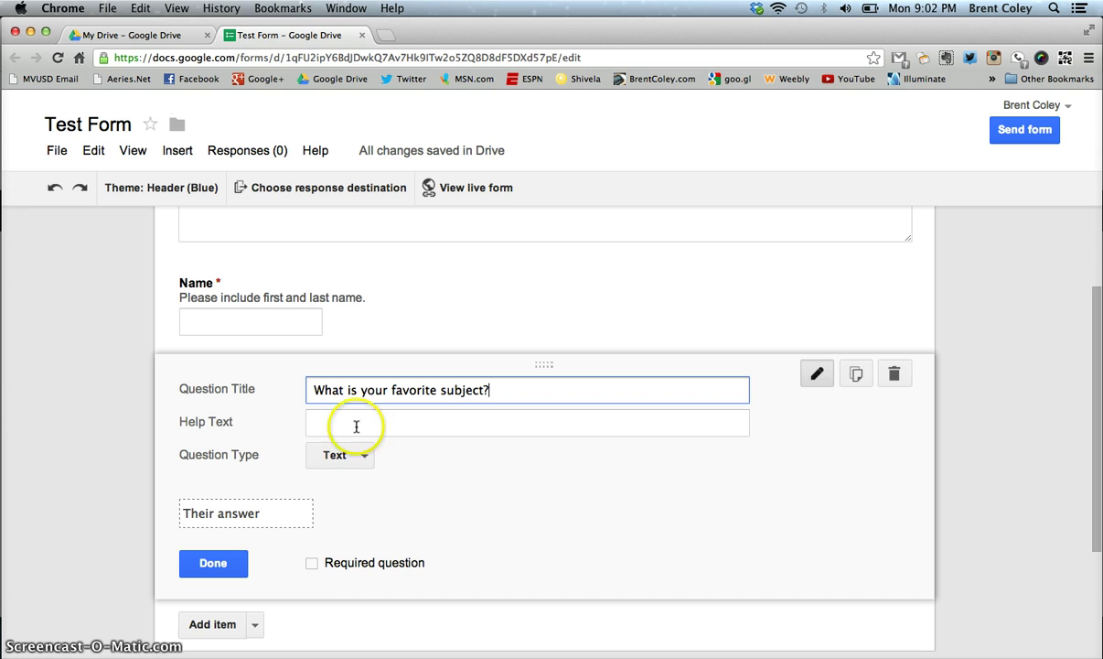
left_click(365, 456)
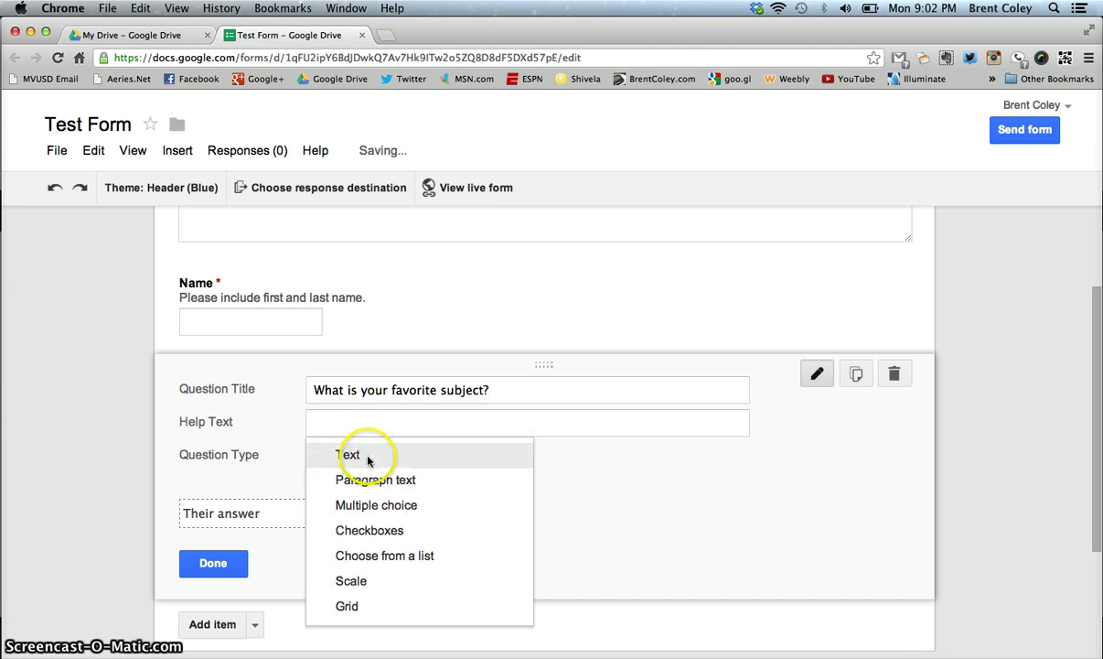
Make the question multiple choice with options Social Studies, Science and Math
left_click(382, 505)
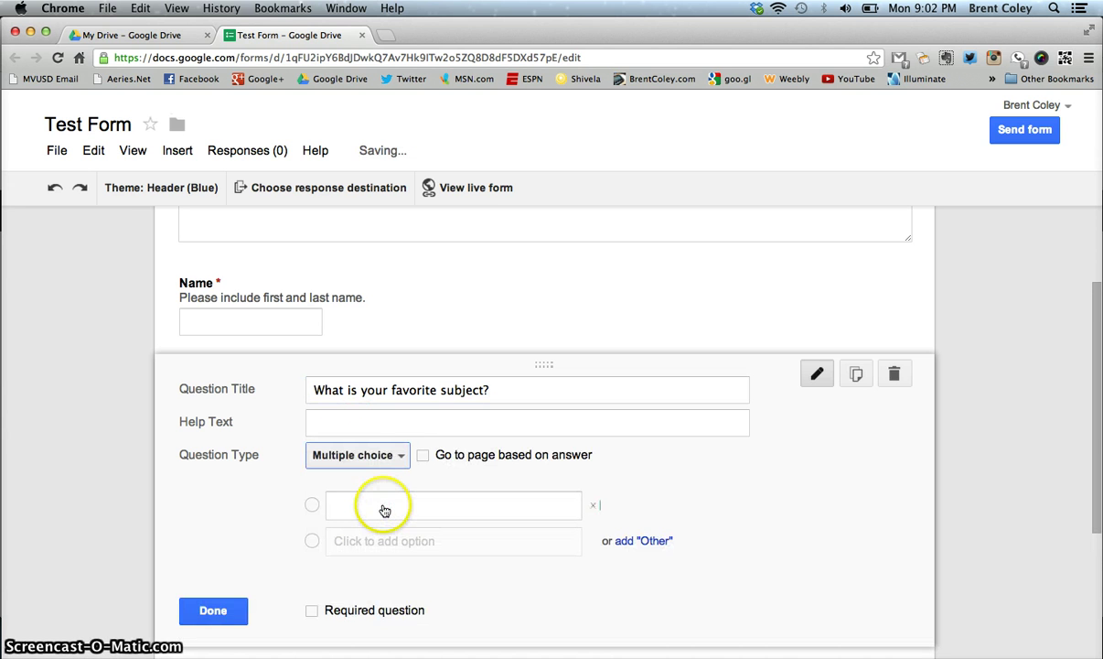
left_click(384, 510)
type("Soci")
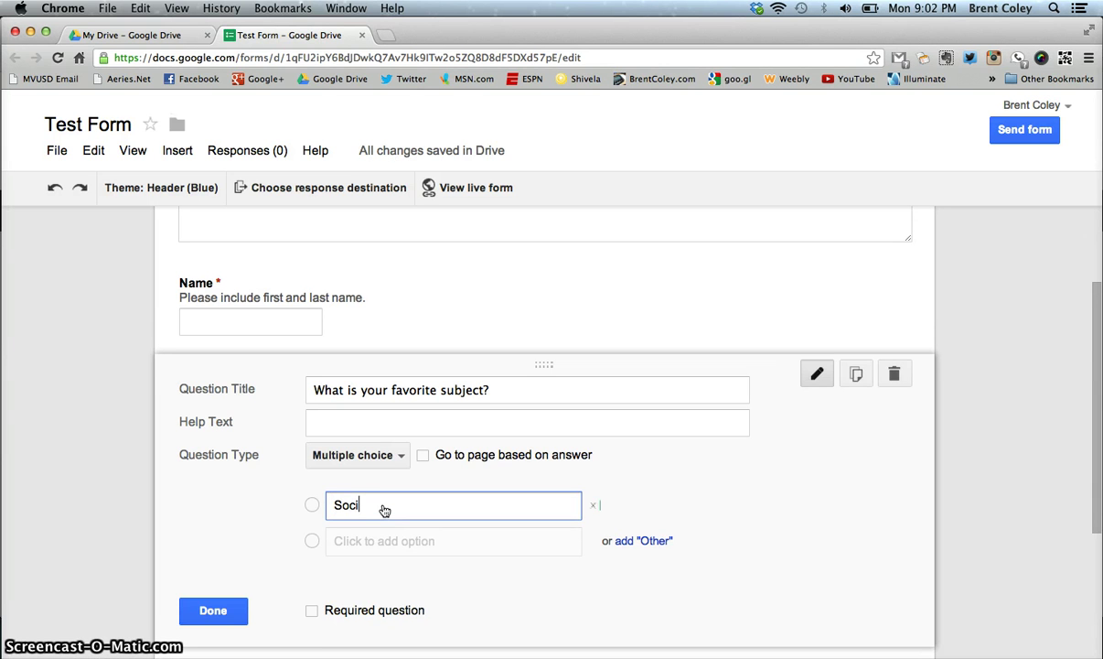
type("al Studies")
key("Return")
type("Sc")
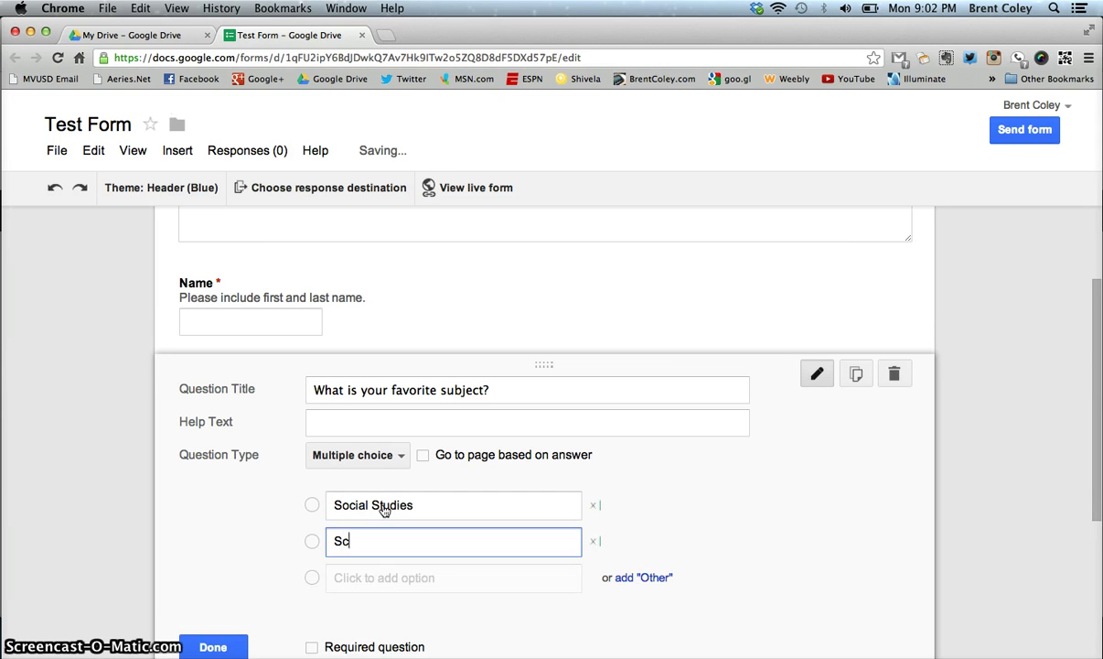
type("ience")
key("Return")
type("Math")
key("Return")
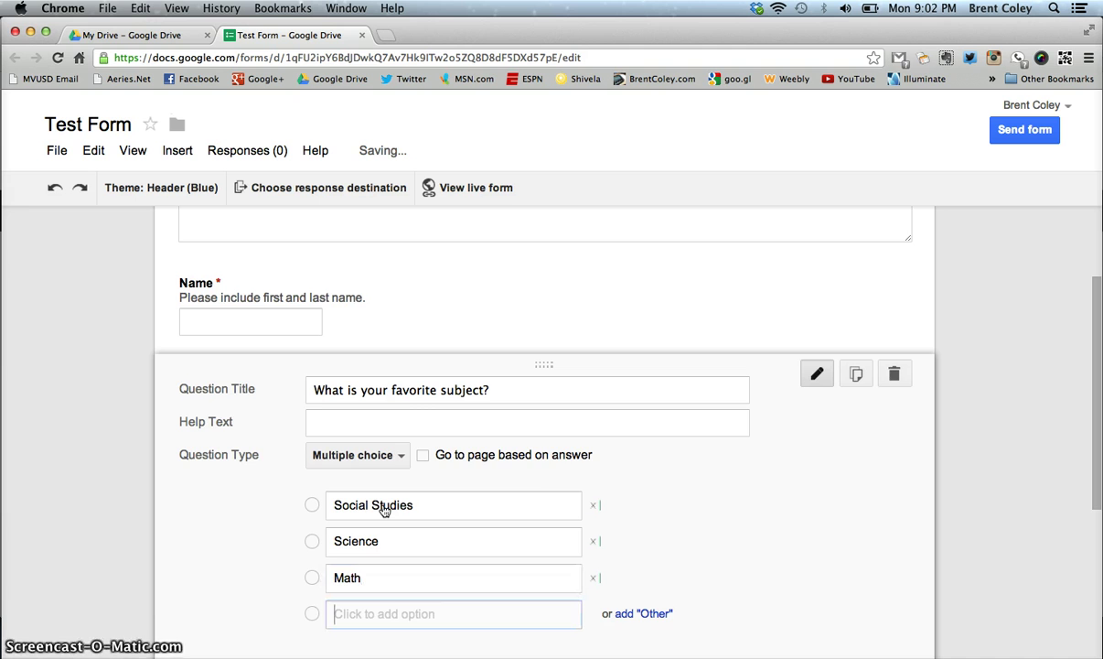
Add options Language Arts, PE and Exploratory, then mark the question required and finish
scroll(566, 481, "down", 4)
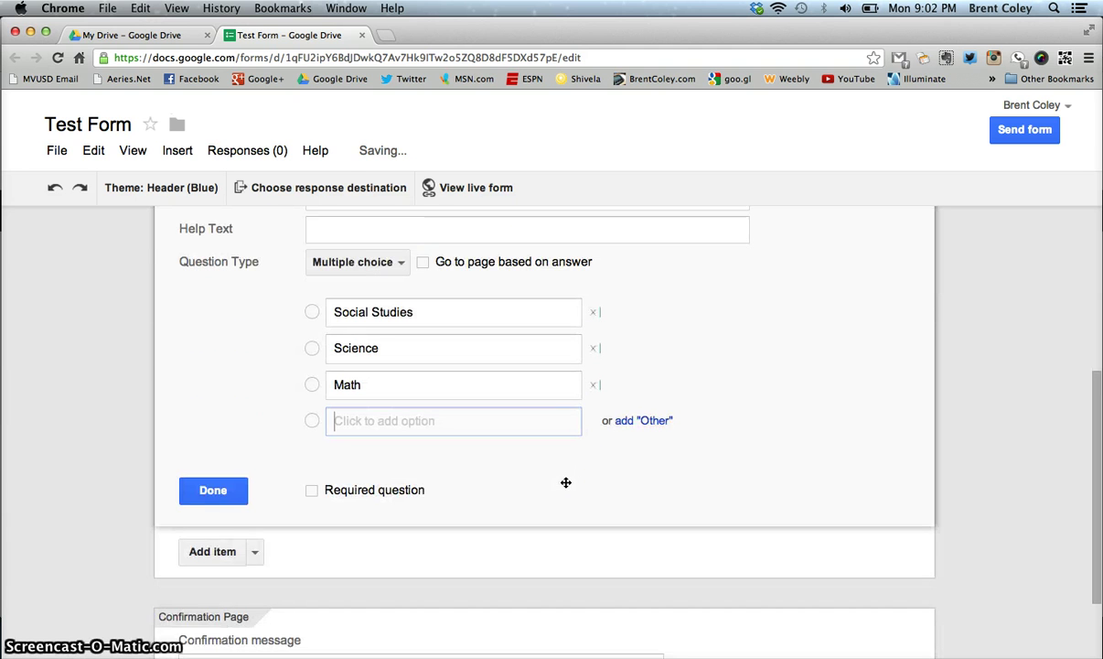
type("Language")
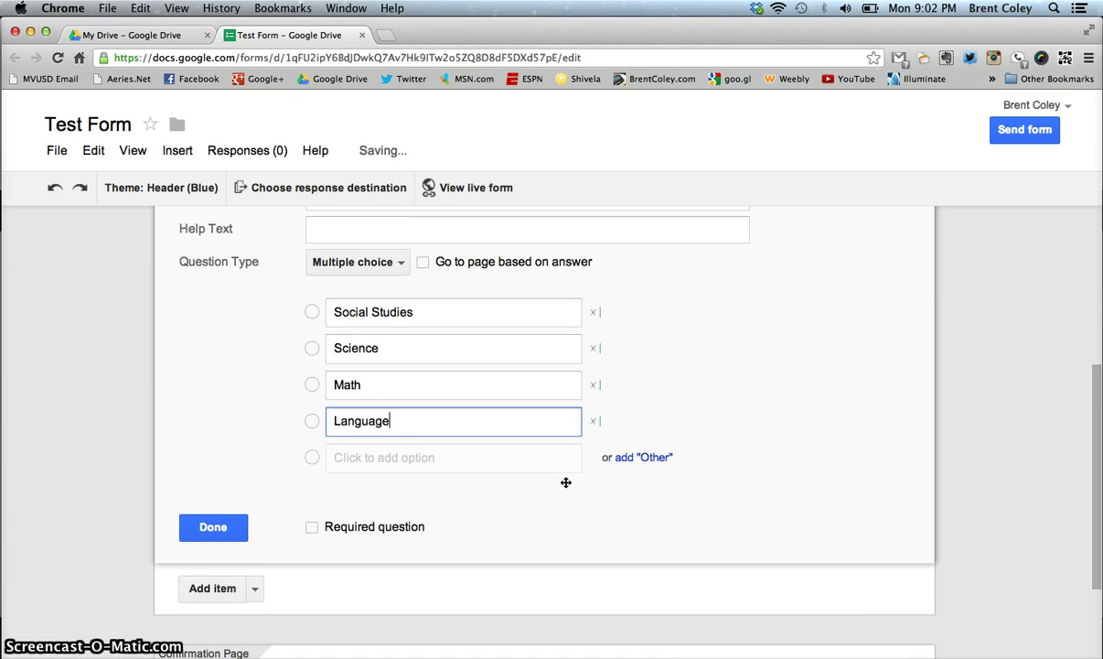
type(" Arts")
key("Return")
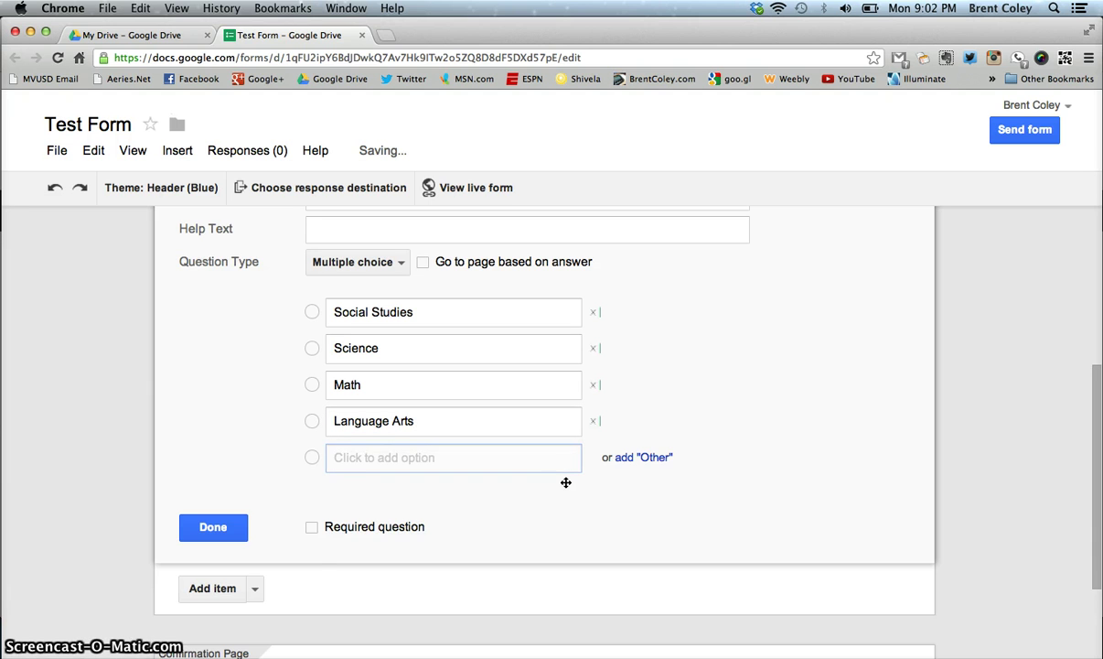
type("PE")
key("Return")
type("Ex")
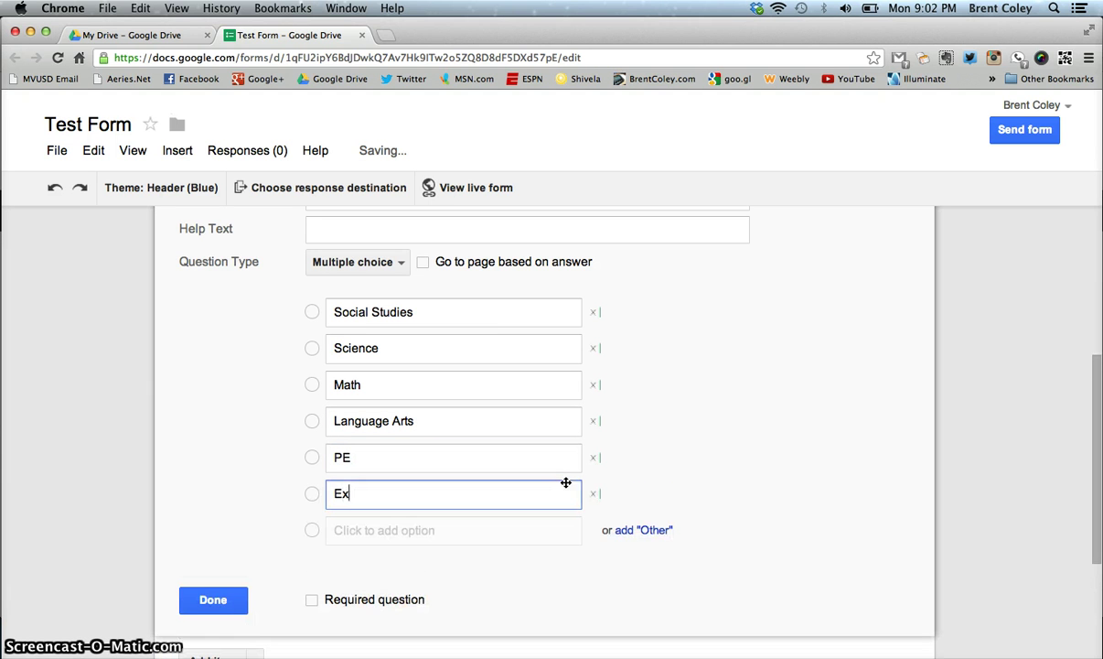
type("ploratory")
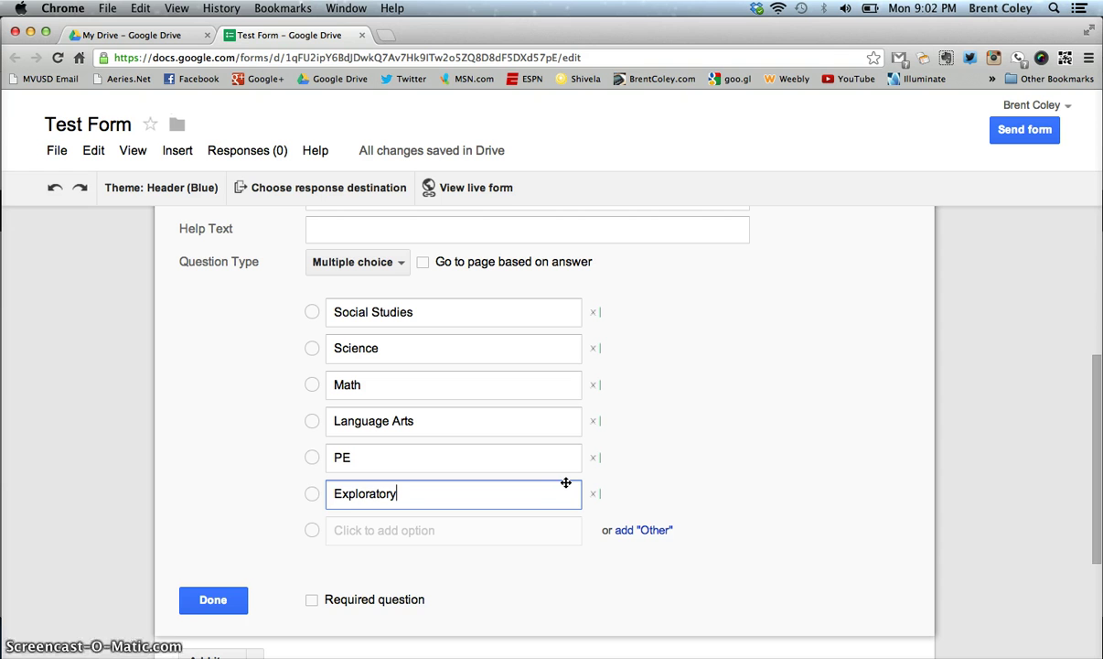
left_click(312, 601)
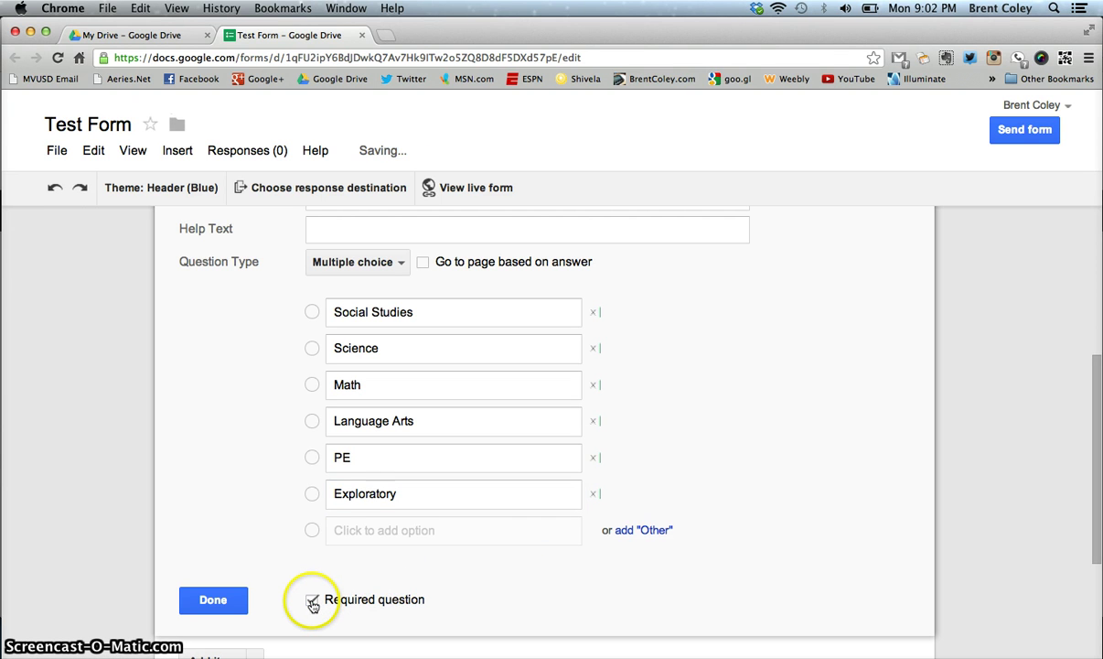
left_click(199, 602)
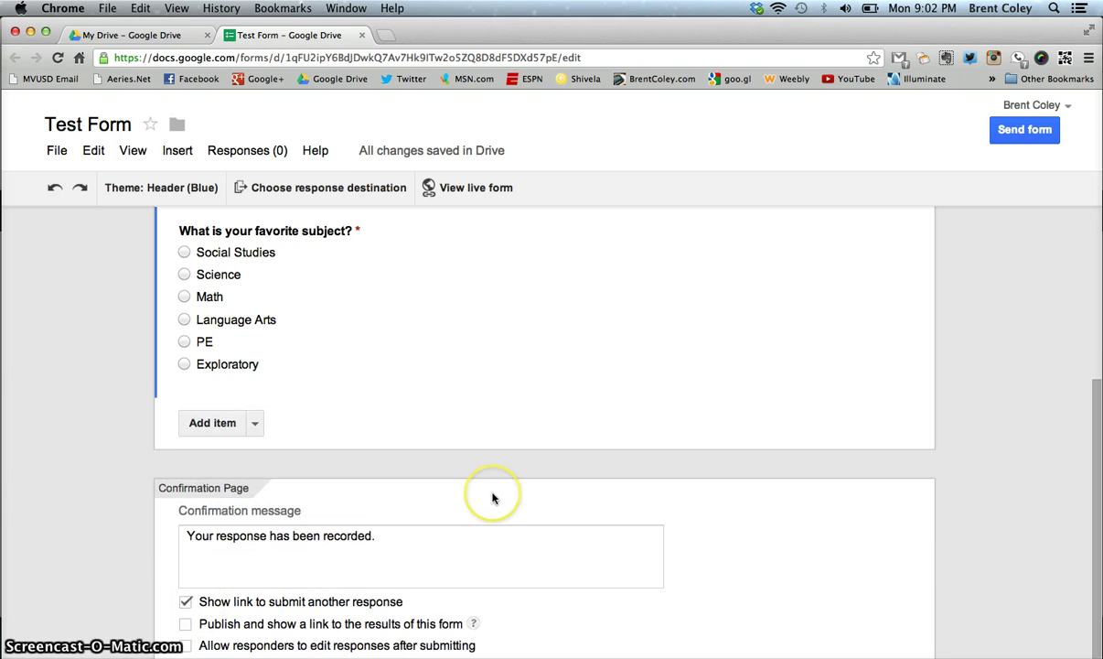
scroll(493, 467, "up", 3)
scroll(492, 497, "up", 1)
scroll(492, 498, "up", 2)
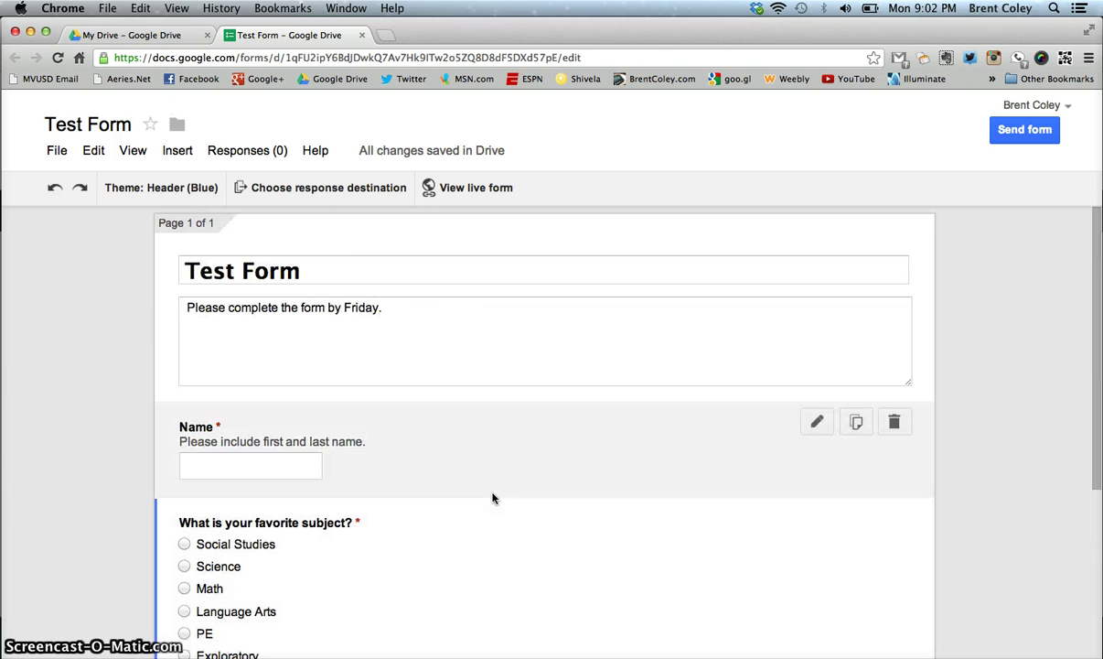
left_click(490, 480)
left_click(378, 284)
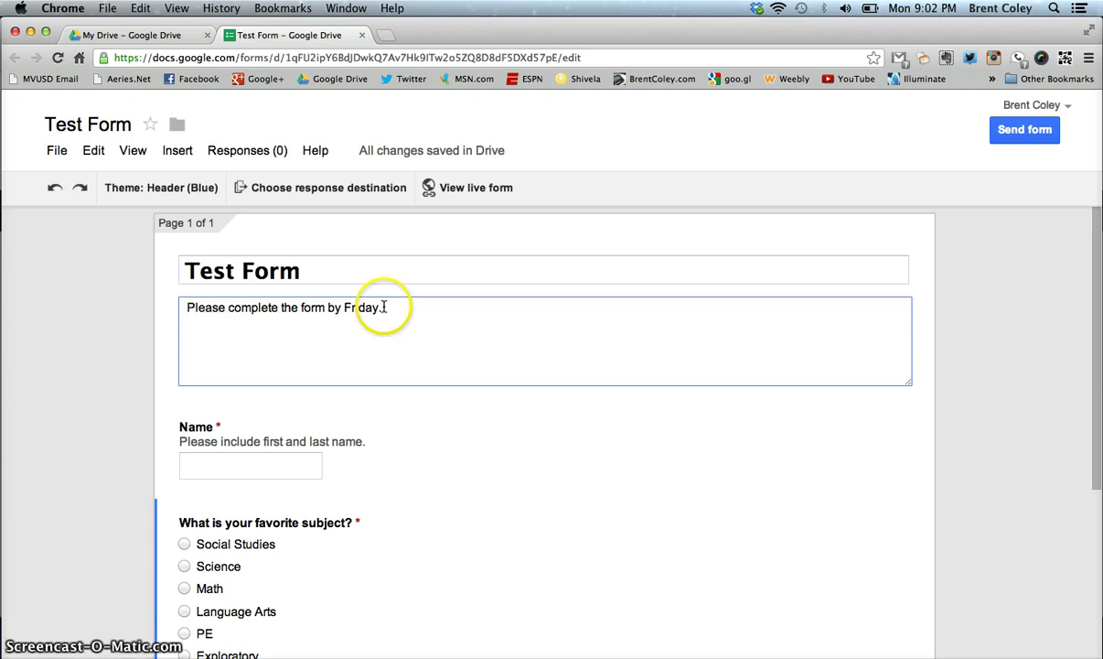
scroll(452, 441, "down", 1)
scroll(452, 441, "down", 1)
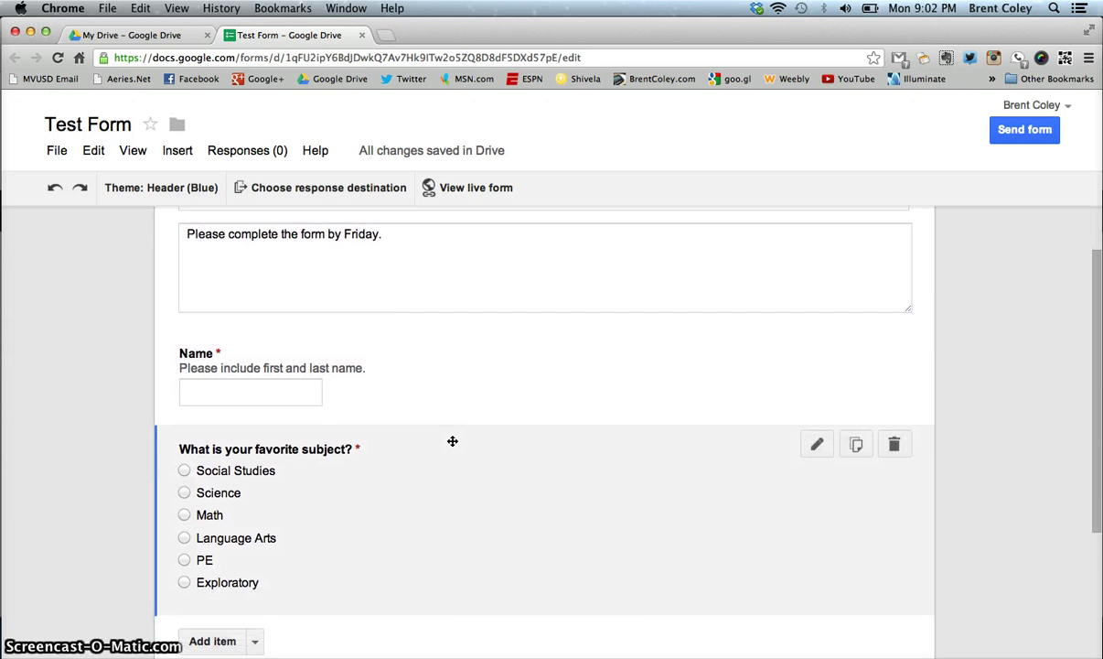